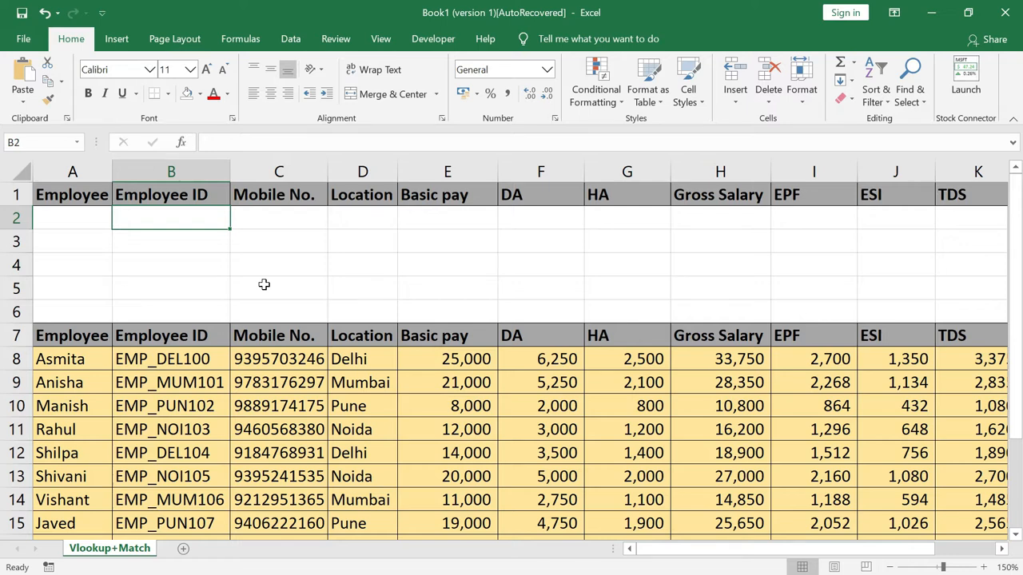
Start B2's formula as =VLOOKUP($A2, with the lookup value locked to column A
{"action": "type", "text": "="}
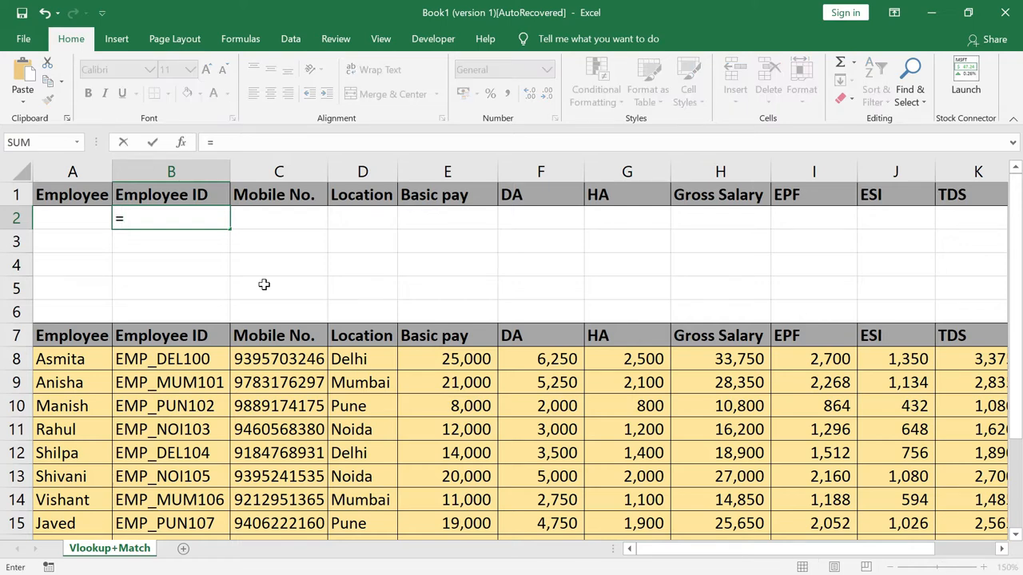
{"action": "type", "text": "vo"}
{"action": "key", "text": "BackSpace"}
{"action": "type", "text": "loo"}
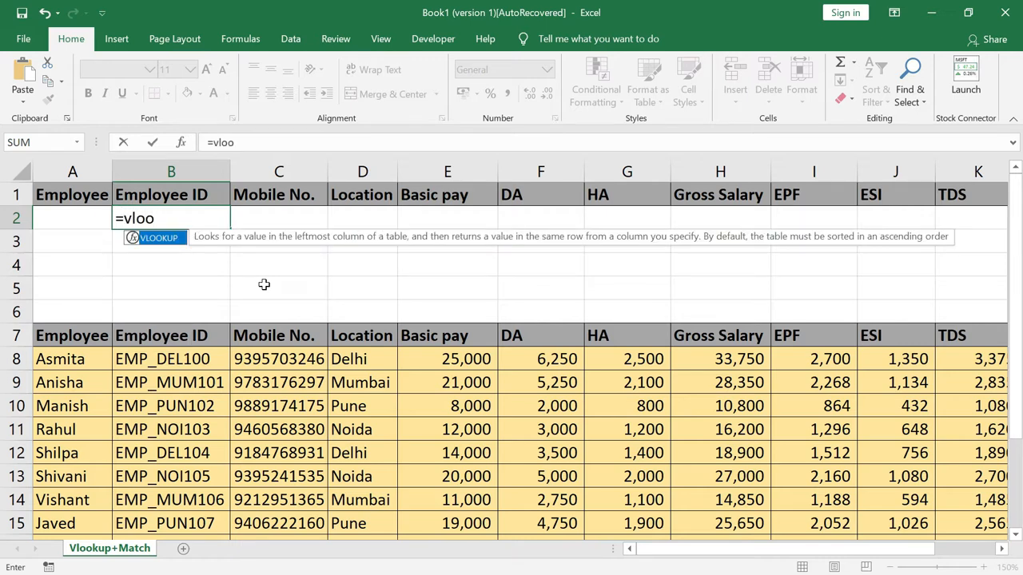
{"action": "key", "text": "Tab"}
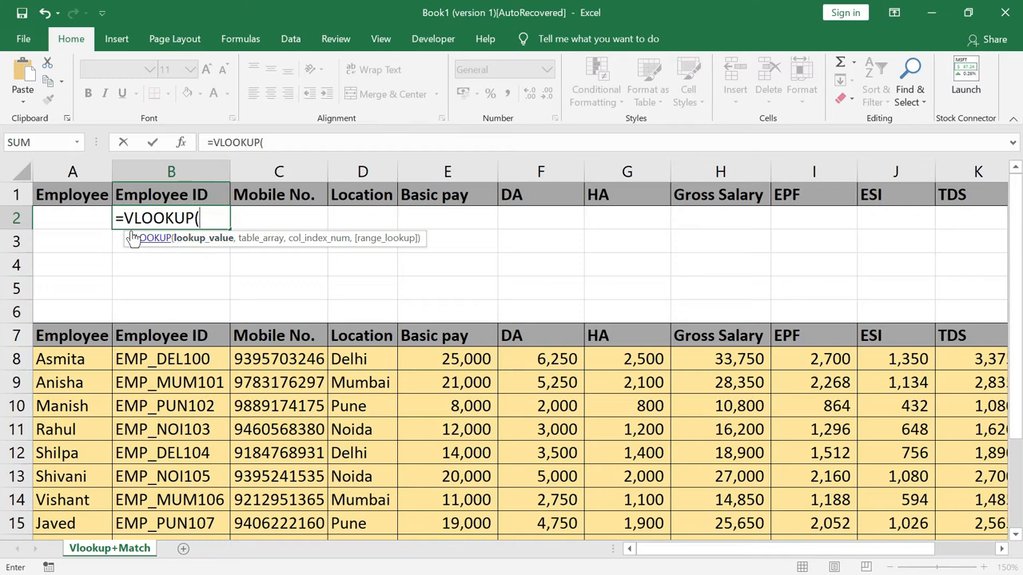
{"action": "left_click", "coordinate": [81, 219]}
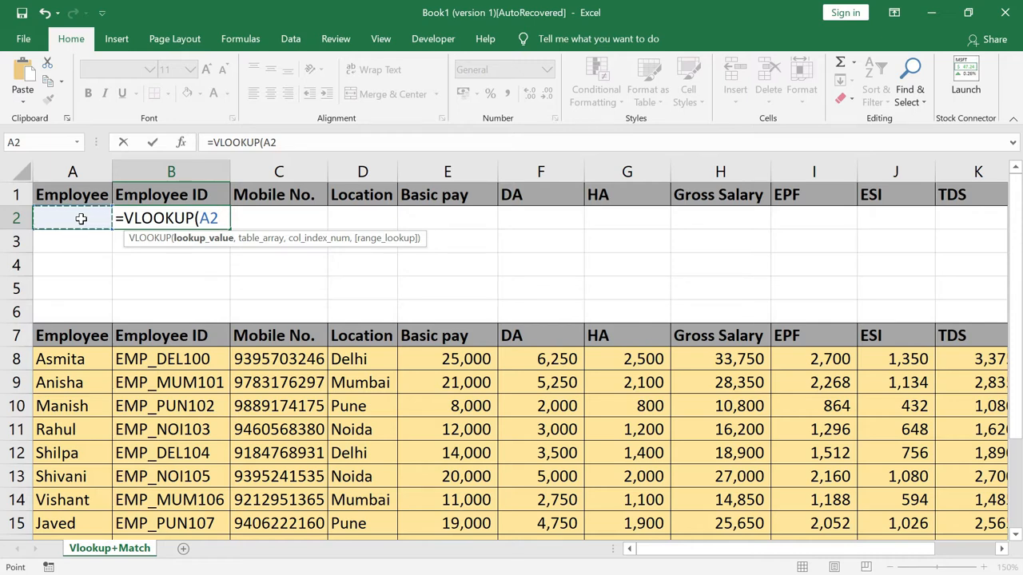
{"action": "key", "text": "F4"}
{"action": "key", "text": "F4"}
{"action": "key", "text": "F4"}
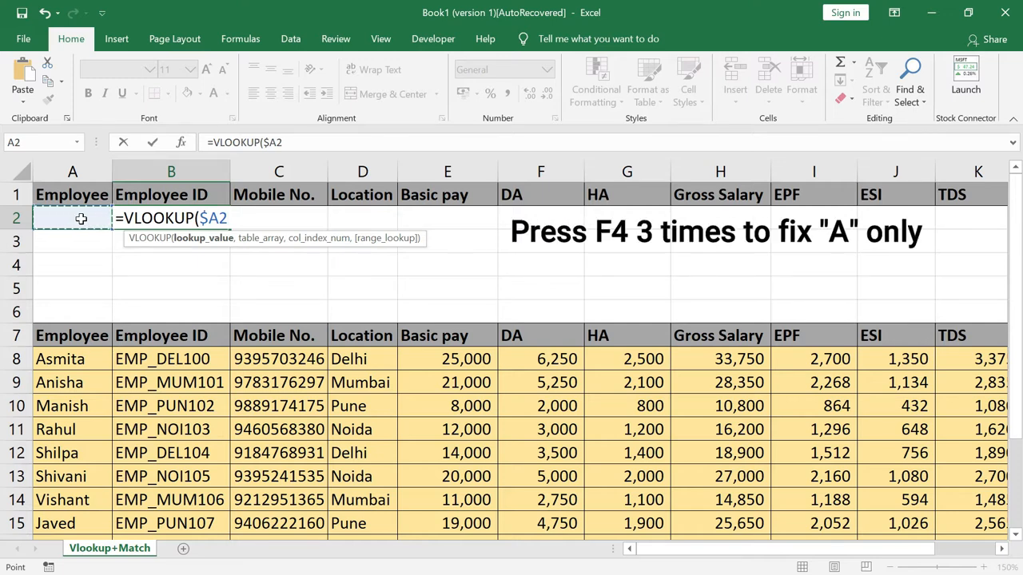
{"action": "type", "text": ","}
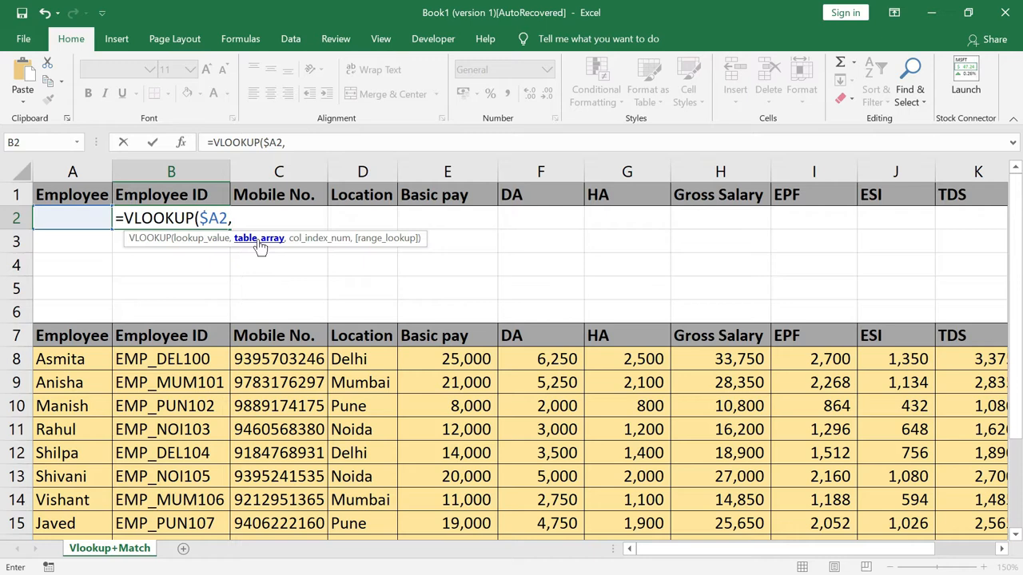
Add the absolute table range $A$7:$L$16 as the table array, leaving out the totals row
{"action": "left_click", "coordinate": [59, 336]}
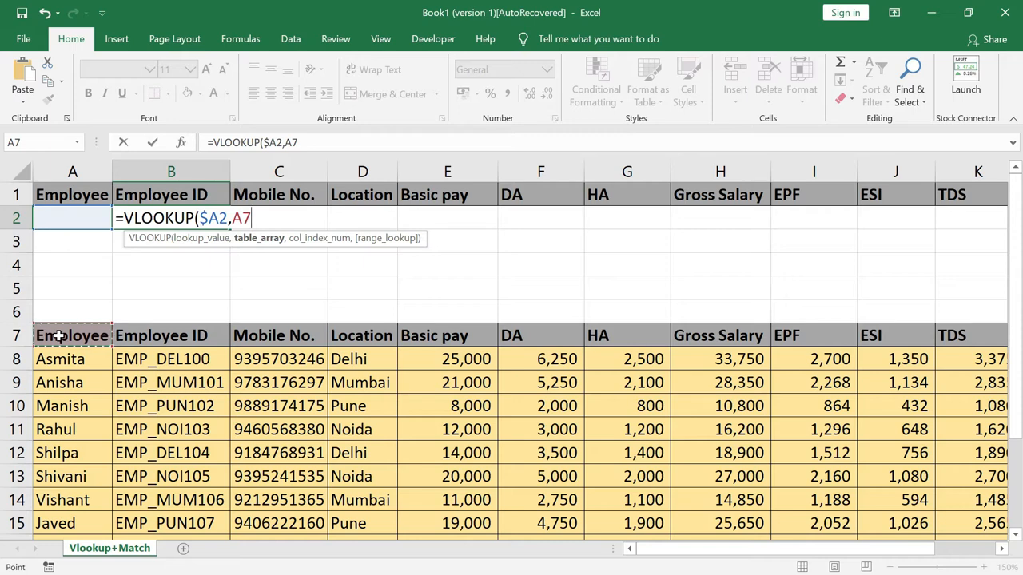
{"action": "key", "text": "ctrl+shift+Right"}
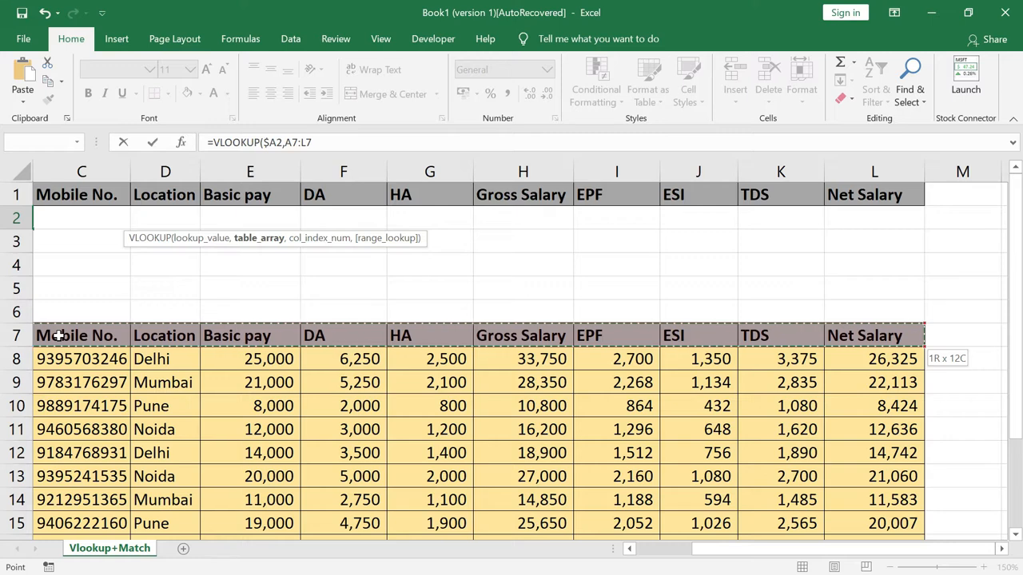
{"action": "key", "text": "ctrl+shift+Down"}
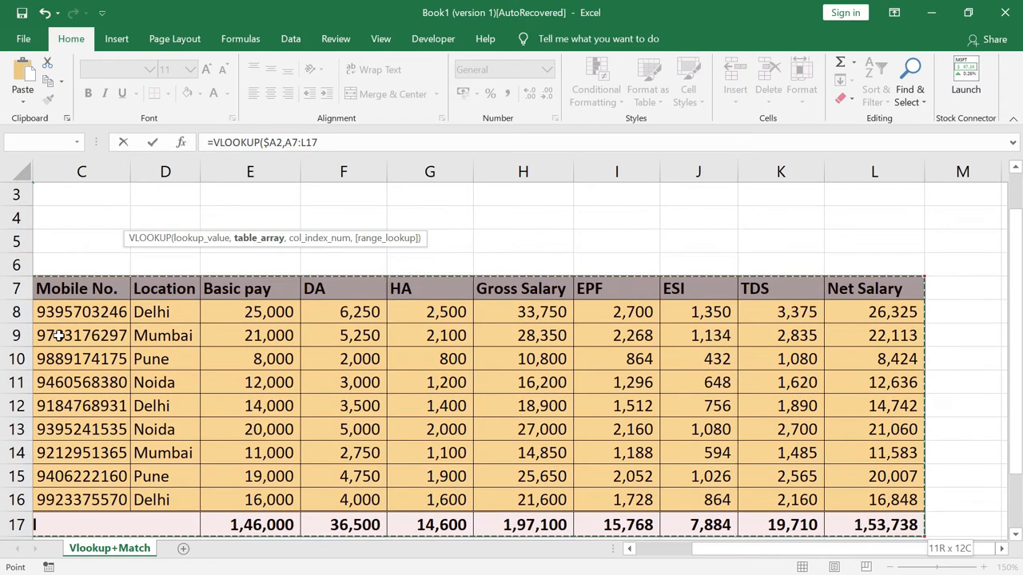
{"action": "key", "text": "shift+Up"}
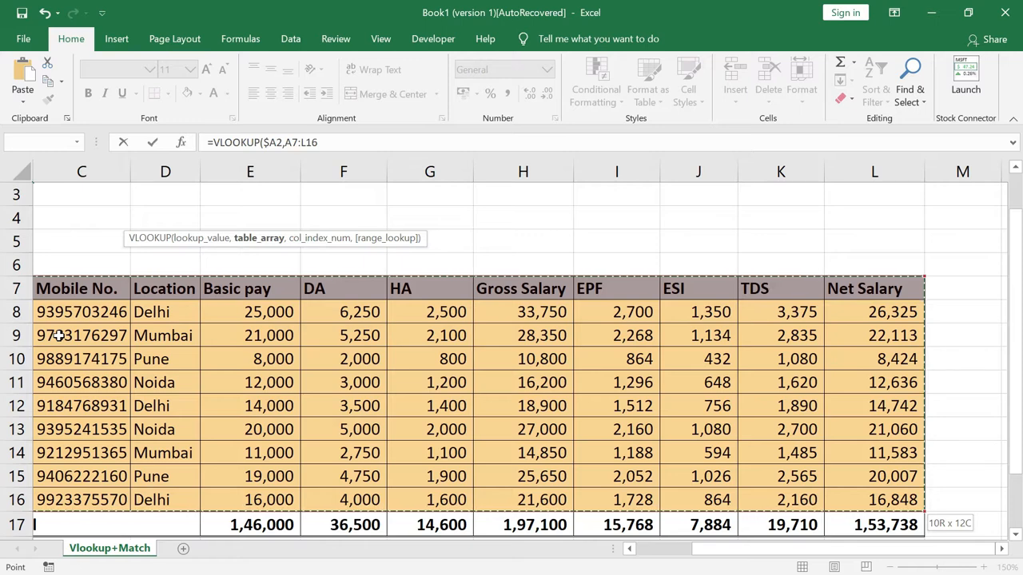
{"action": "key", "text": "F4"}
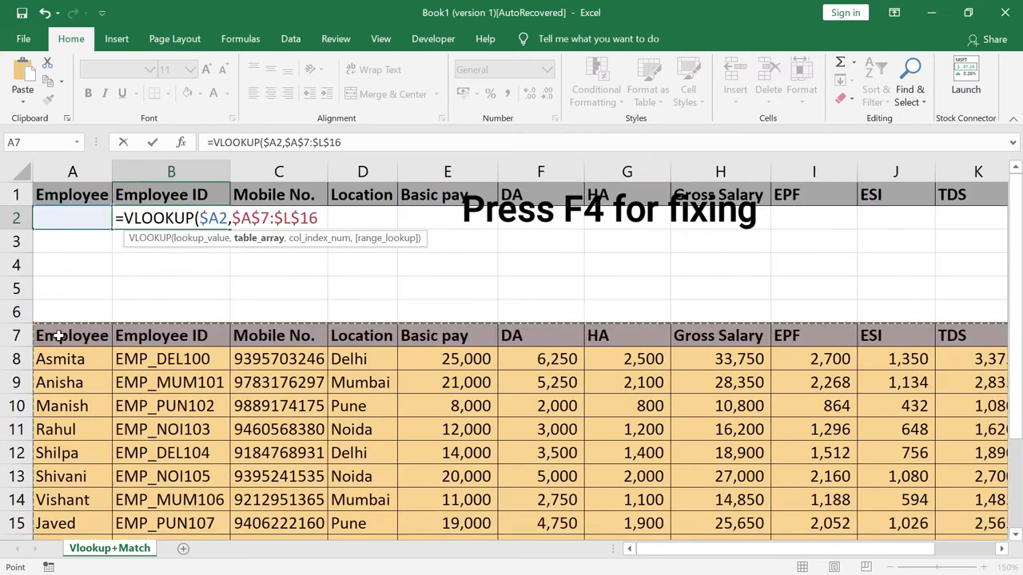
{"action": "type", "text": ","}
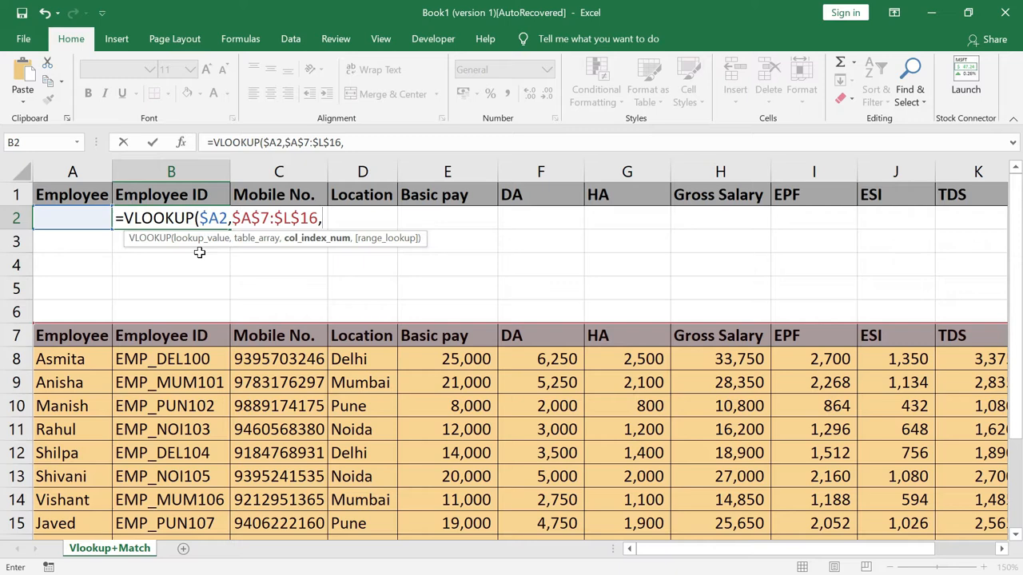
Finish with column index 2 and exact match 0, giving =VLOOKUP($A2,$A$7:$L$16,2,0)
{"action": "type", "text": "2"}
{"action": "type", "text": ","}
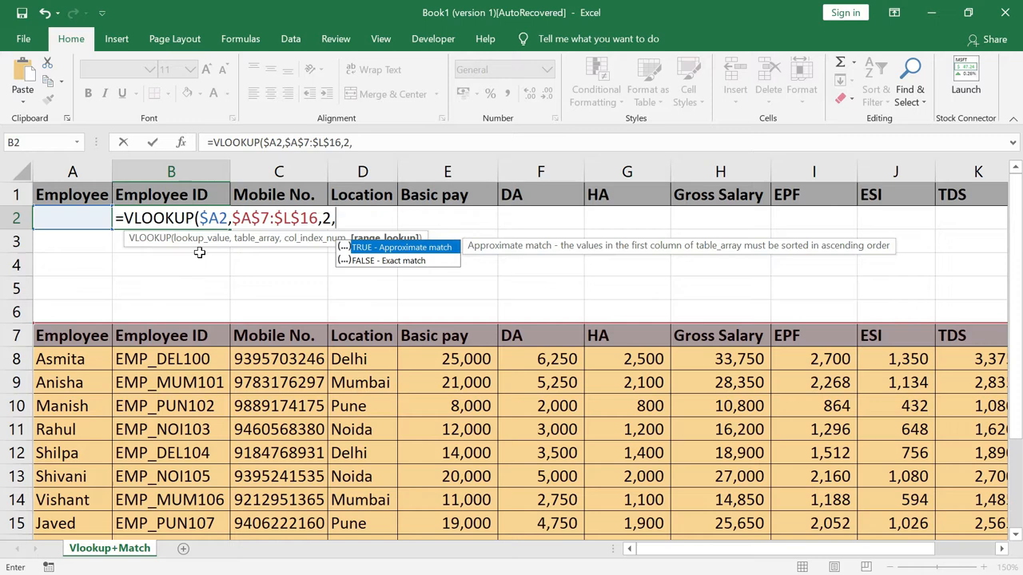
{"action": "type", "text": "0)"}
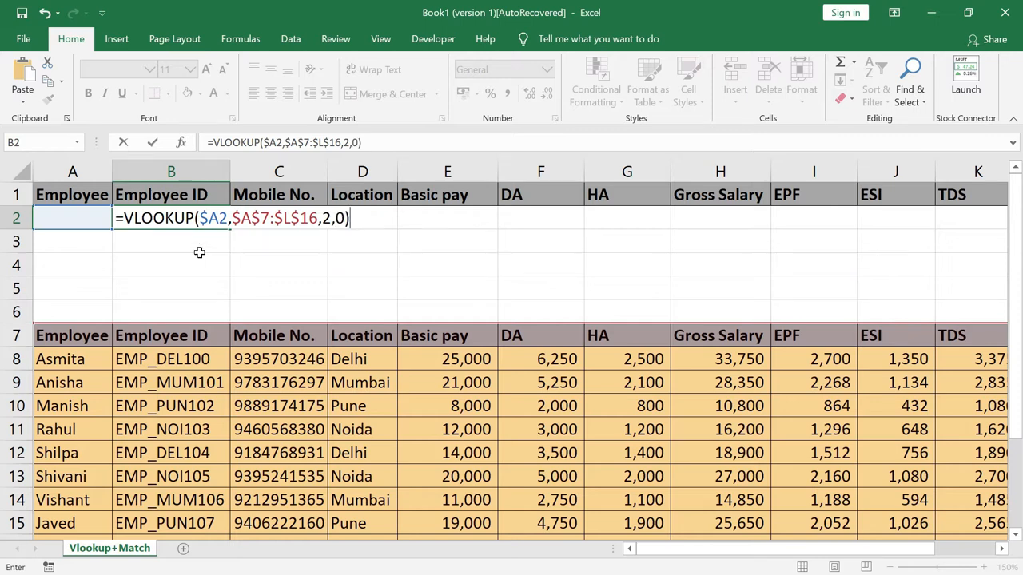
{"action": "key", "text": "Return"}
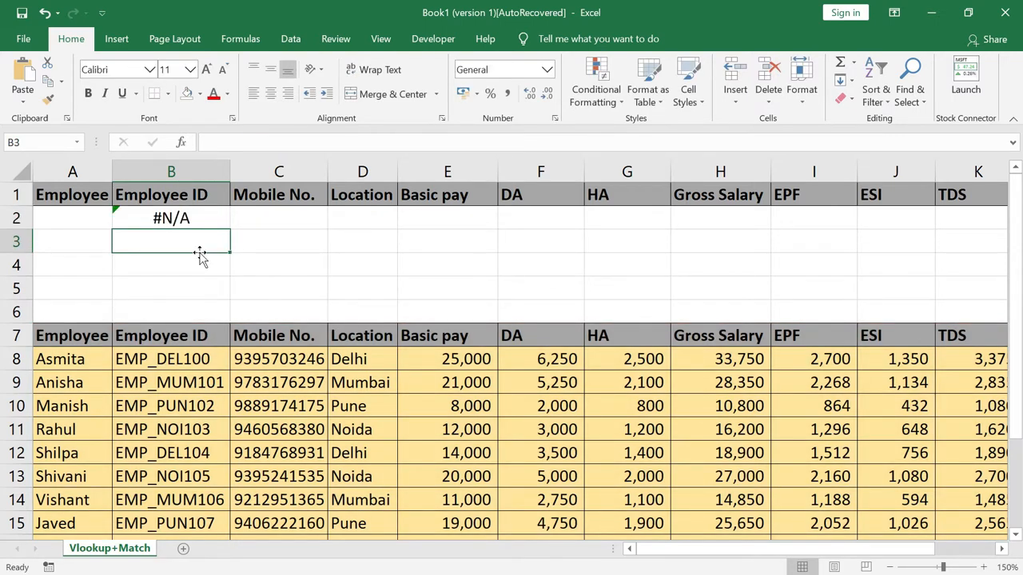
{"action": "key", "text": "Up"}
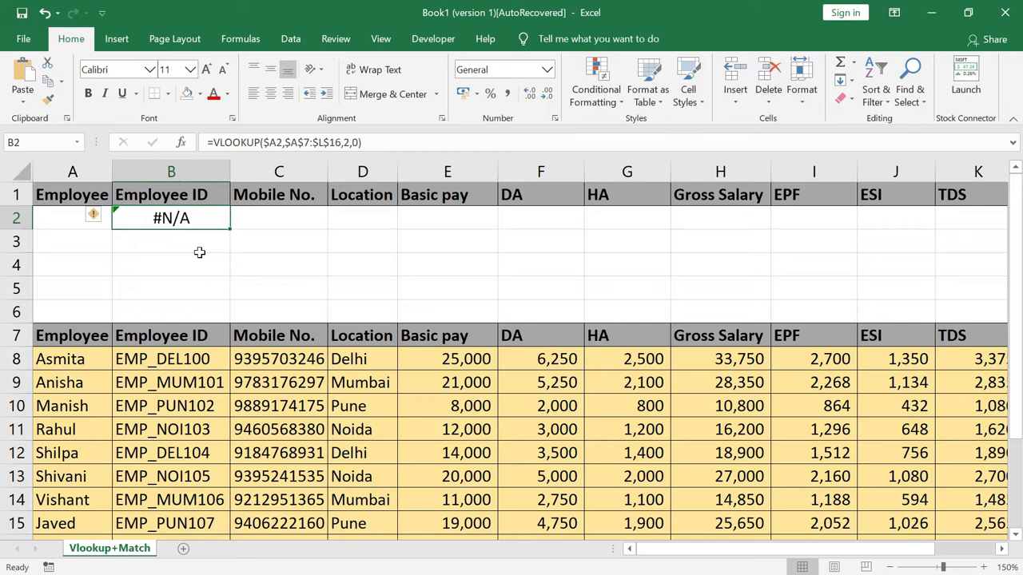
Paste B2's VLOOKUP formula into C2 through L2, then check the copied formula in C2
{"action": "key", "text": "ctrl+c"}
{"action": "key", "text": "Right"}
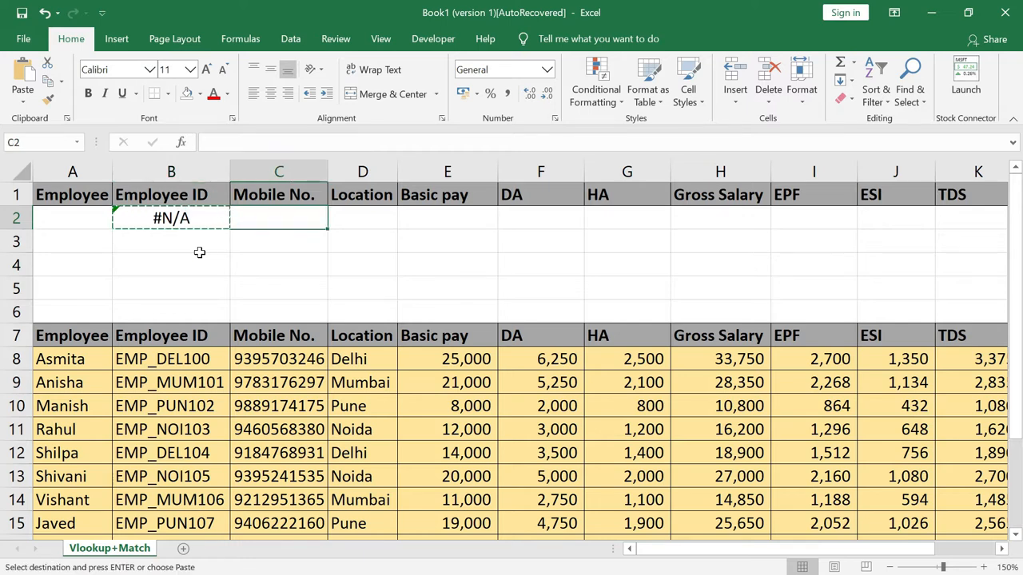
{"action": "key", "text": "shift+Right"}
{"action": "key", "text": "shift+Right"}
{"action": "key", "text": "shift+Right"}
{"action": "key", "text": "shift+Right"}
{"action": "key", "text": "shift+Right"}
{"action": "key", "text": "shift+Right"}
{"action": "key", "text": "shift+Right"}
{"action": "key", "text": "shift+Right"}
{"action": "key", "text": "shift+Right"}
{"action": "key", "text": "shift+Right"}
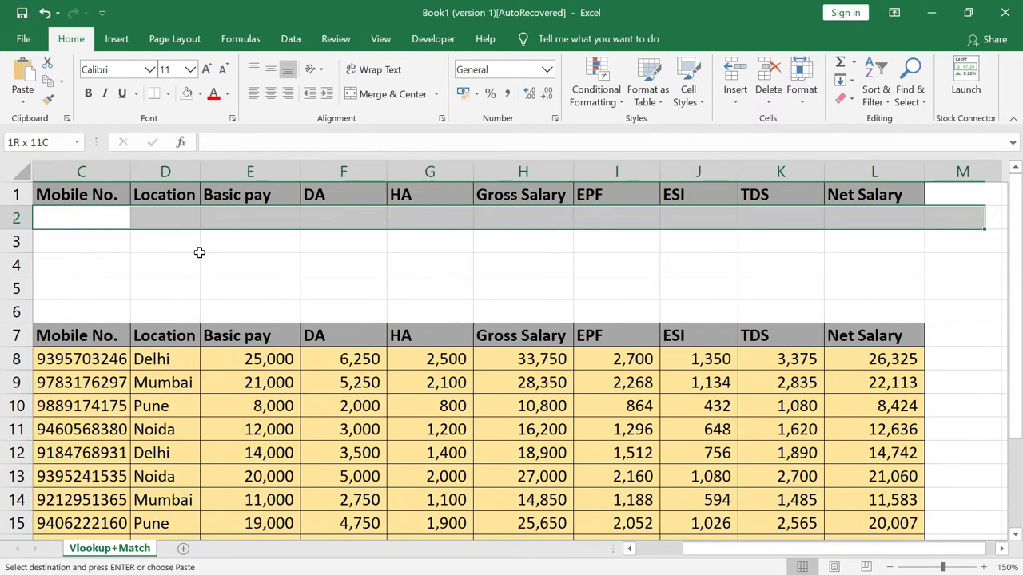
{"action": "key", "text": "shift+Right"}
{"action": "key", "text": "shift+Right"}
{"action": "key", "text": "shift+Left"}
{"action": "key", "text": "shift+Left"}
{"action": "key", "text": "shift+Left"}
{"action": "key", "text": "shift+Left"}
{"action": "key", "text": "shift+Right"}
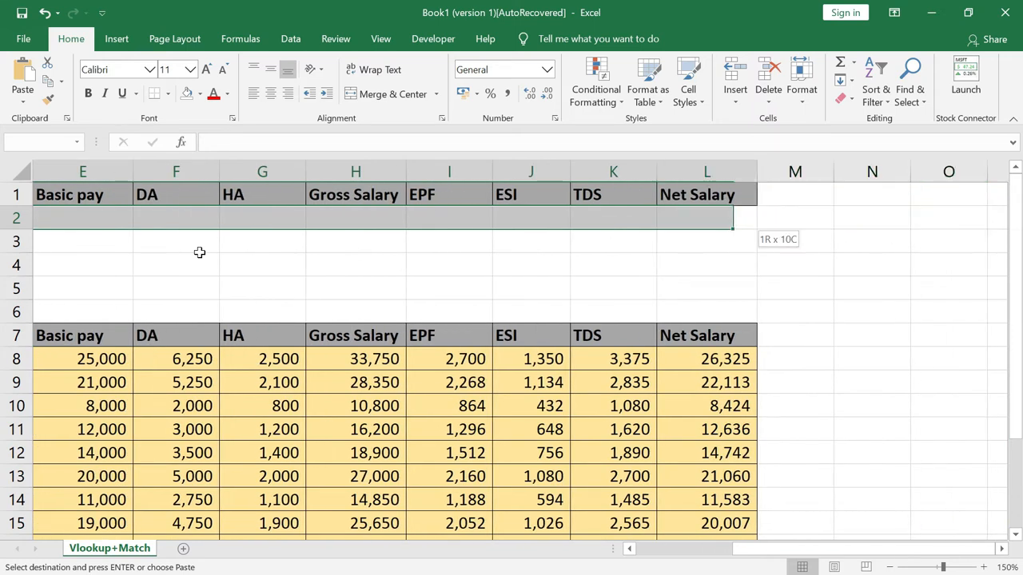
{"action": "key", "text": "Return"}
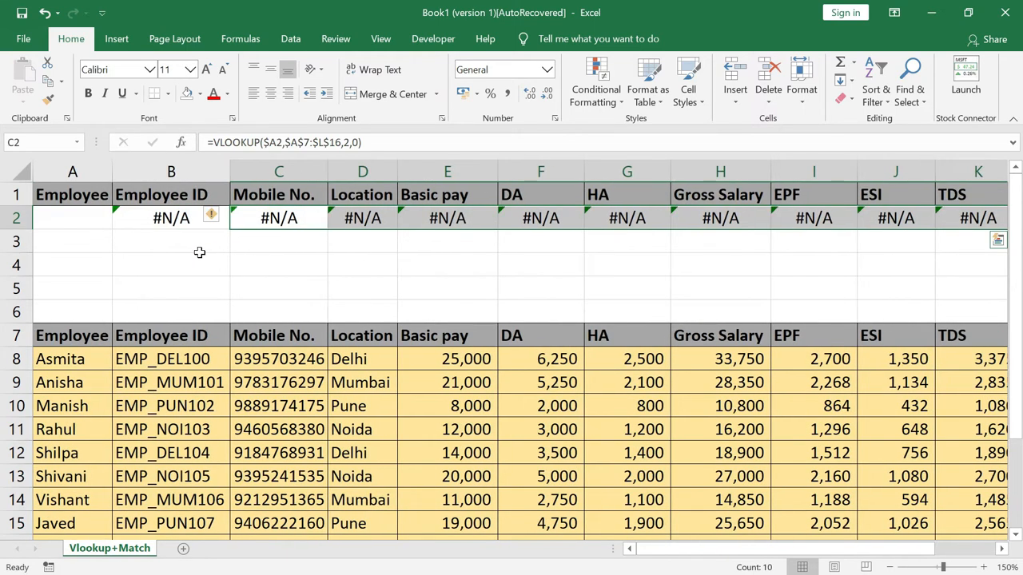
{"action": "key", "text": "Left"}
{"action": "key", "text": "Left"}
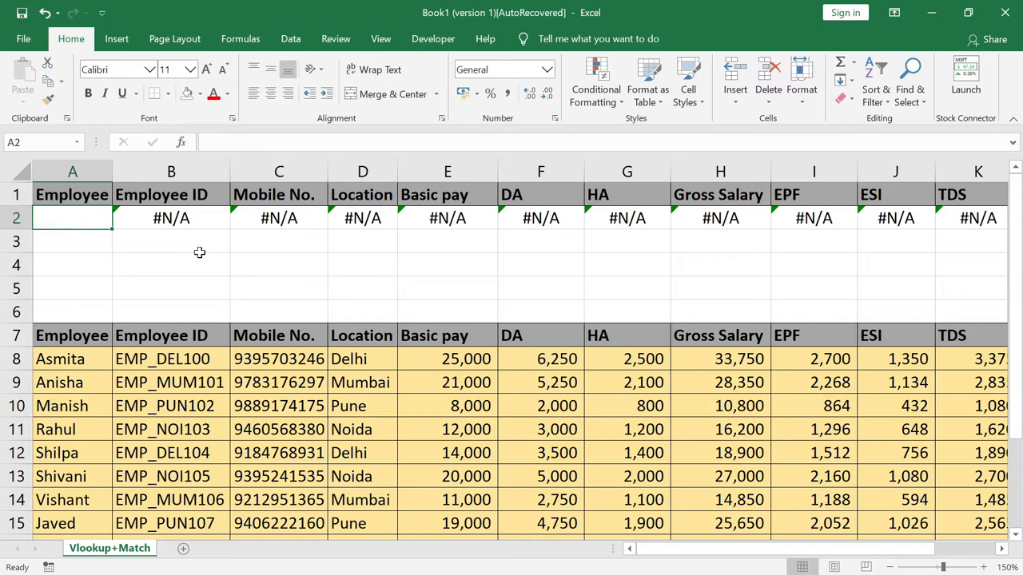
{"action": "key", "text": "Right"}
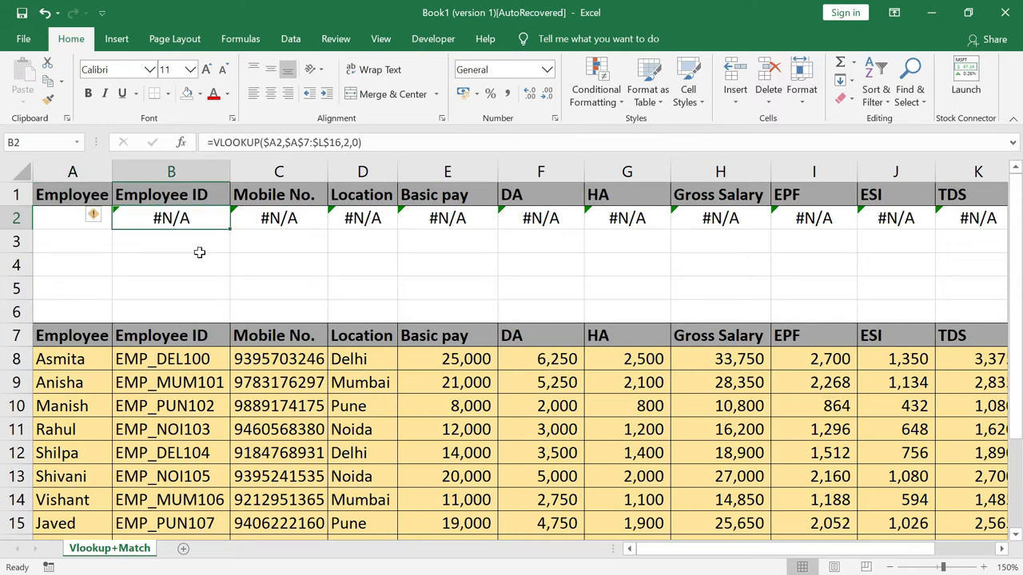
{"action": "key", "text": "Right"}
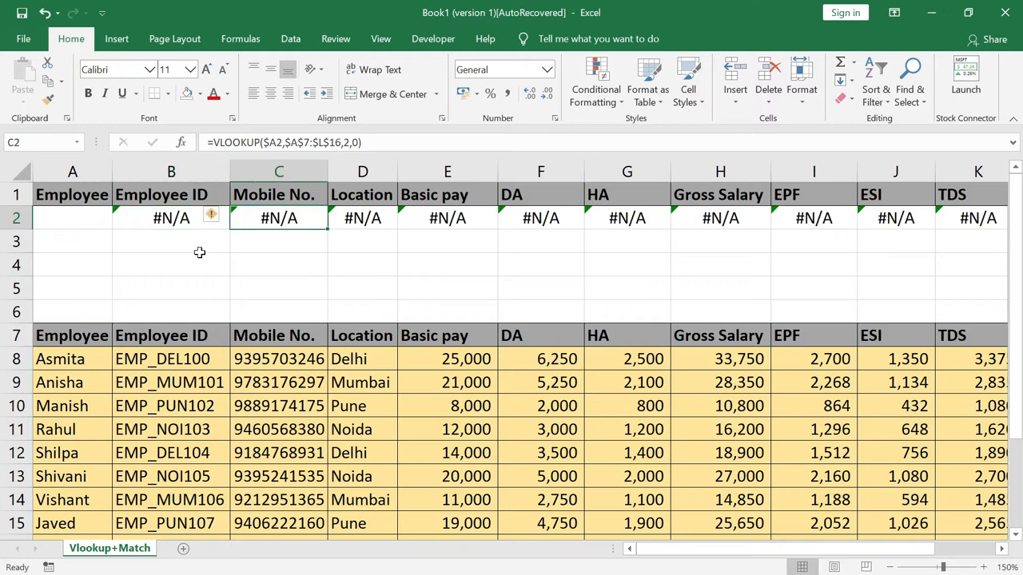
{"action": "key", "text": "F2"}
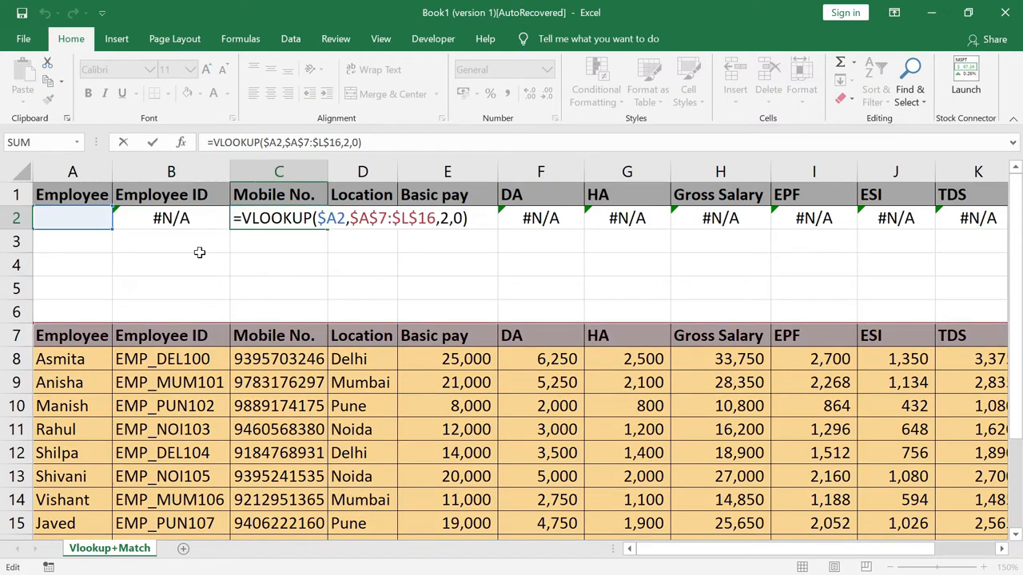
Change the column index to 3 in C2 and 4 in D2
{"action": "key", "text": "Left"}
{"action": "key", "text": "Left"}
{"action": "key", "text": "Left"}
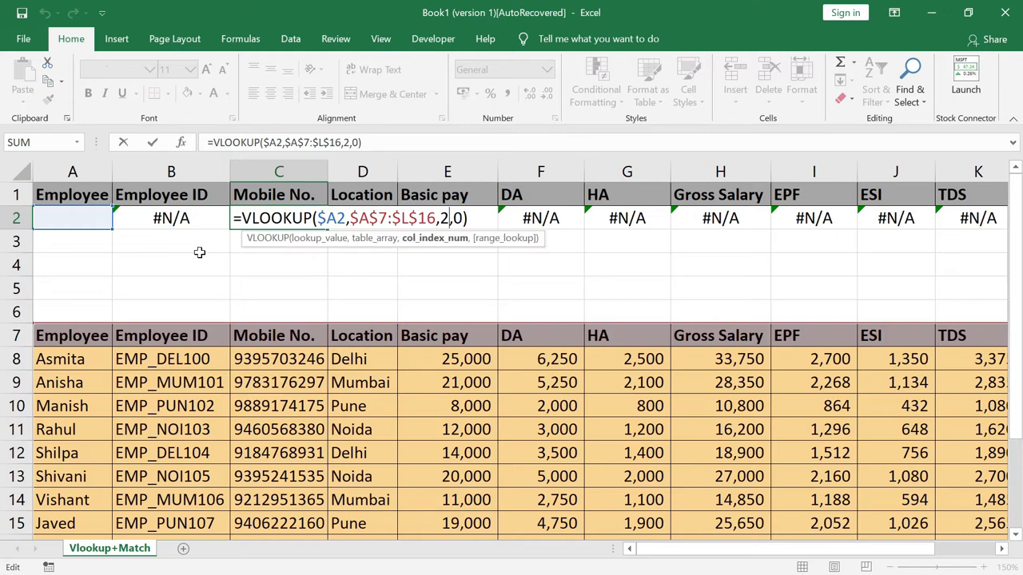
{"action": "key", "text": "BackSpace"}
{"action": "type", "text": "3"}
{"action": "key", "text": "ctrl+Return"}
{"action": "key", "text": "Right"}
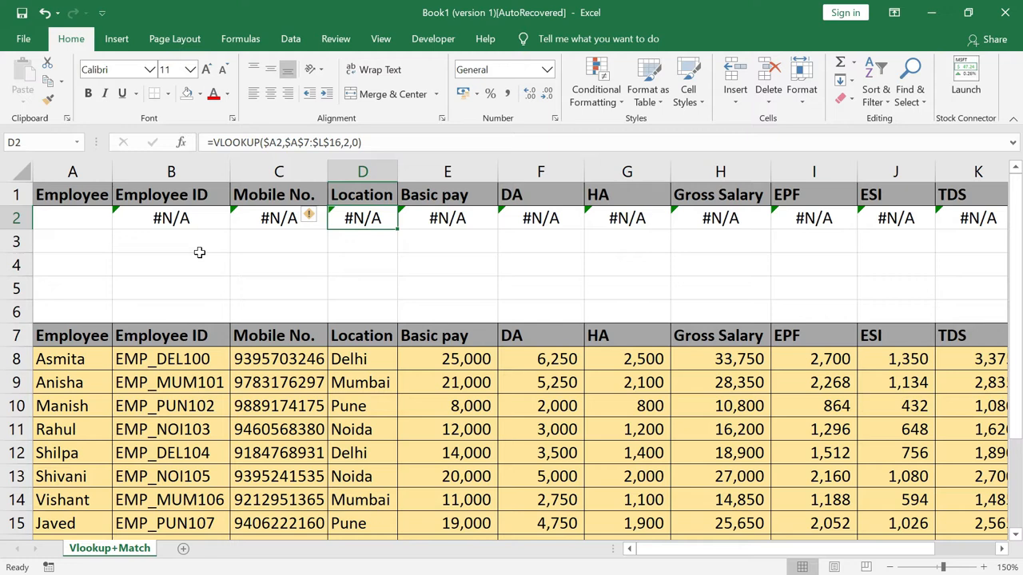
{"action": "key", "text": "F2"}
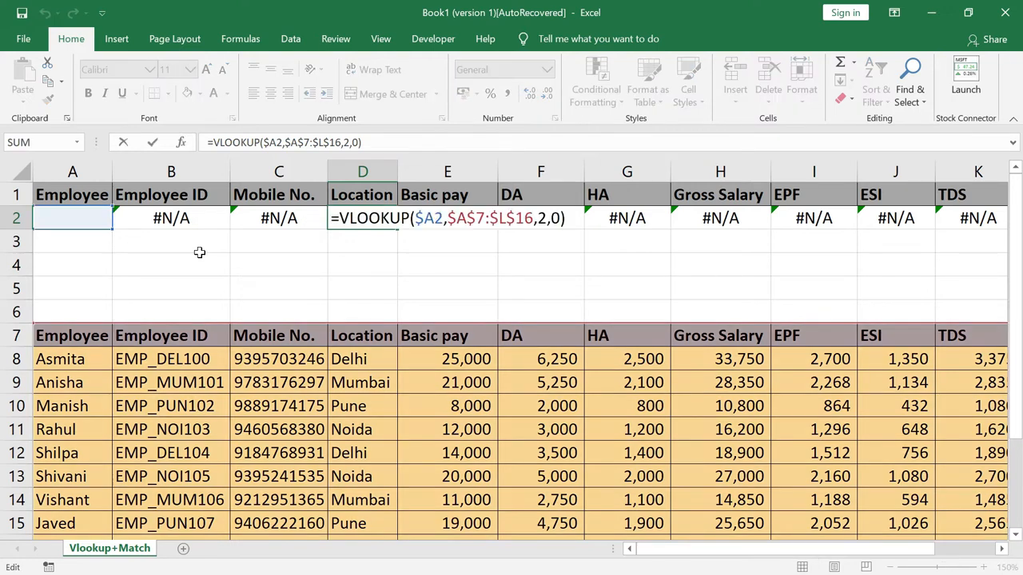
{"action": "key", "text": "Left"}
{"action": "key", "text": "Left"}
{"action": "key", "text": "Left"}
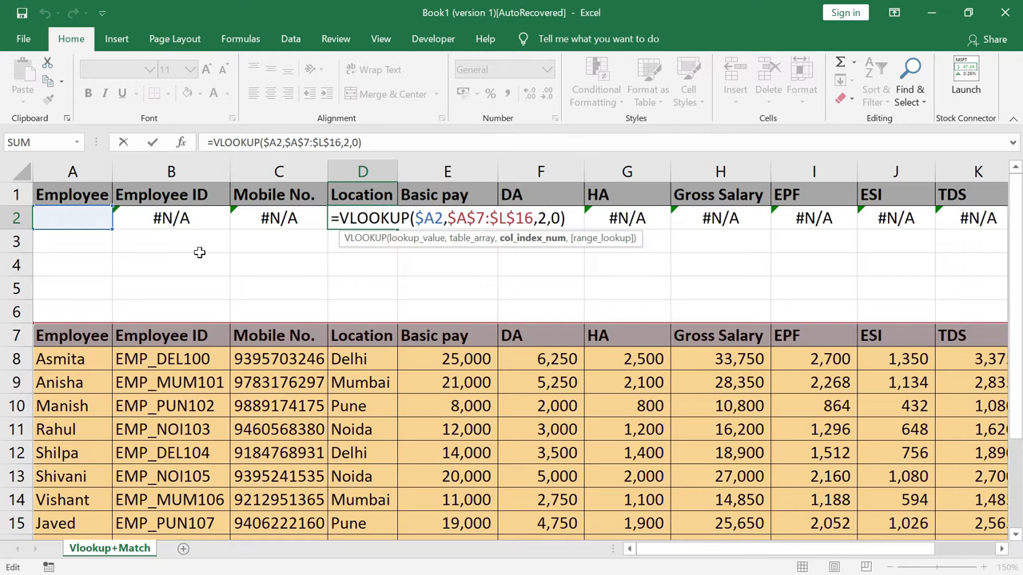
{"action": "key", "text": "BackSpace"}
{"action": "type", "text": "4"}
{"action": "key", "text": "Return"}
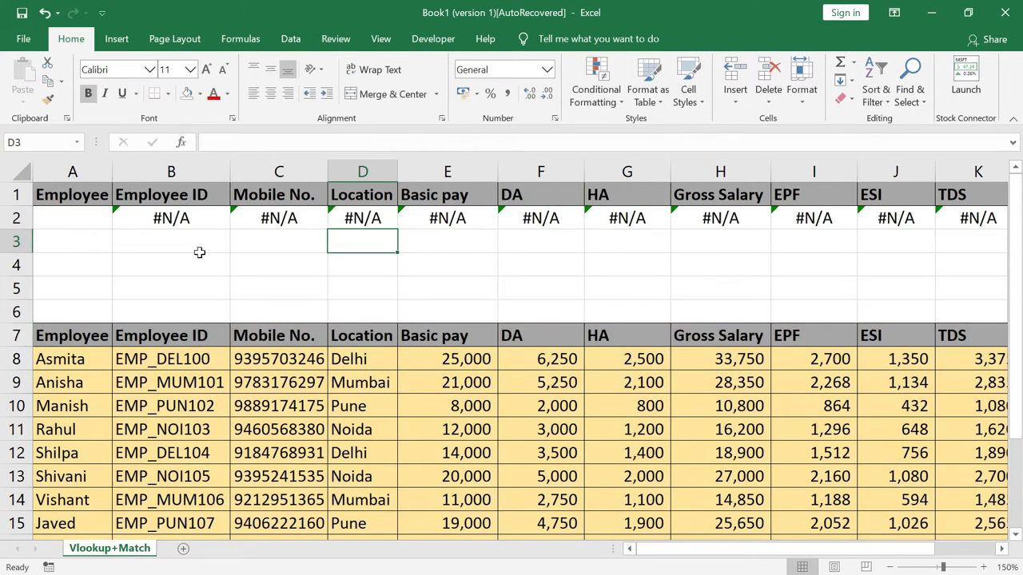
Change the column index to 5 in E2 and 6 in F2
{"action": "key", "text": "Up"}
{"action": "key", "text": "Right"}
{"action": "key", "text": "F2"}
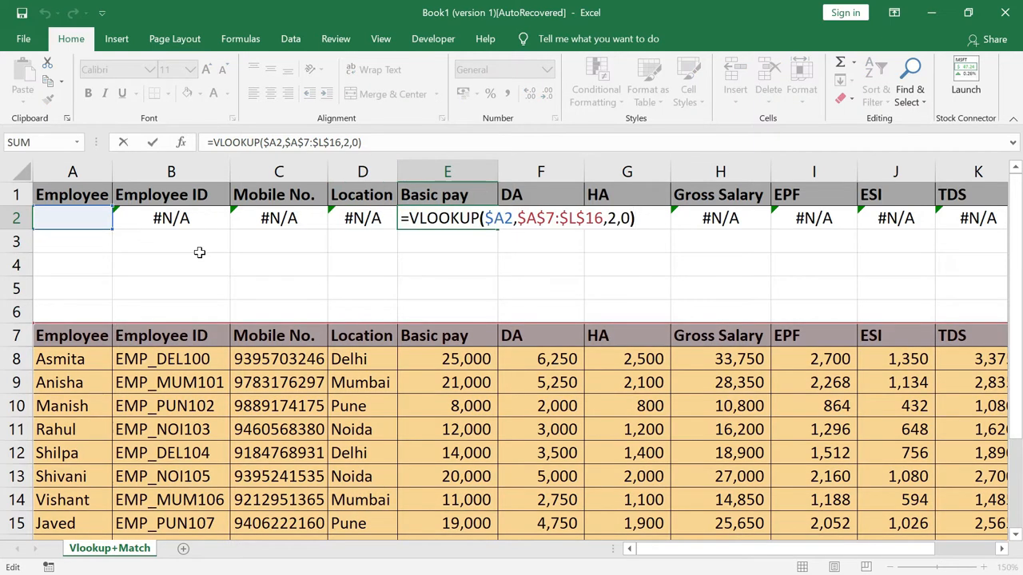
{"action": "key", "text": "Left"}
{"action": "key", "text": "Left"}
{"action": "key", "text": "Left"}
{"action": "key", "text": "BackSpace"}
{"action": "type", "text": "5"}
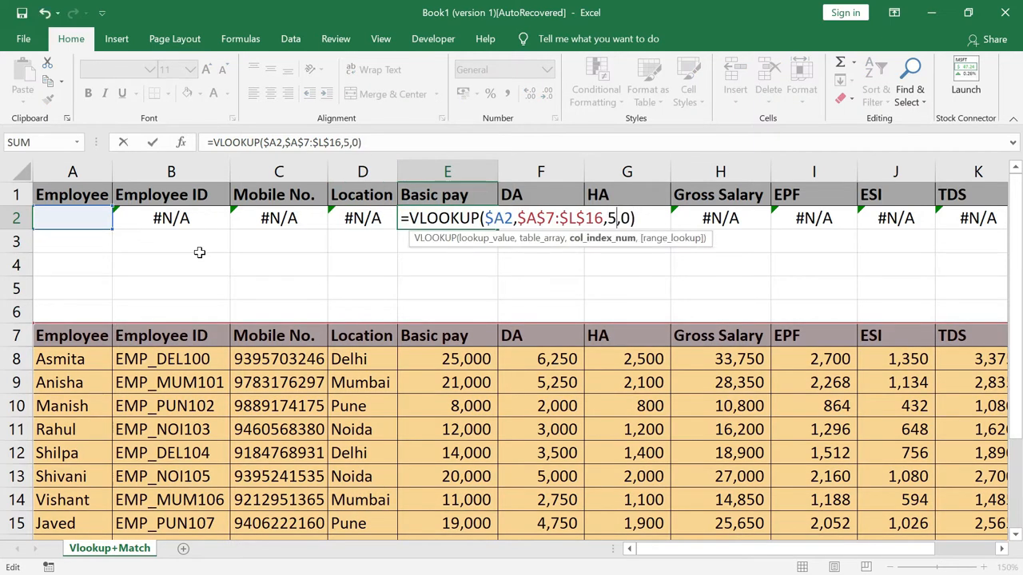
{"action": "key", "text": "Return"}
{"action": "key", "text": "Up"}
{"action": "key", "text": "Right"}
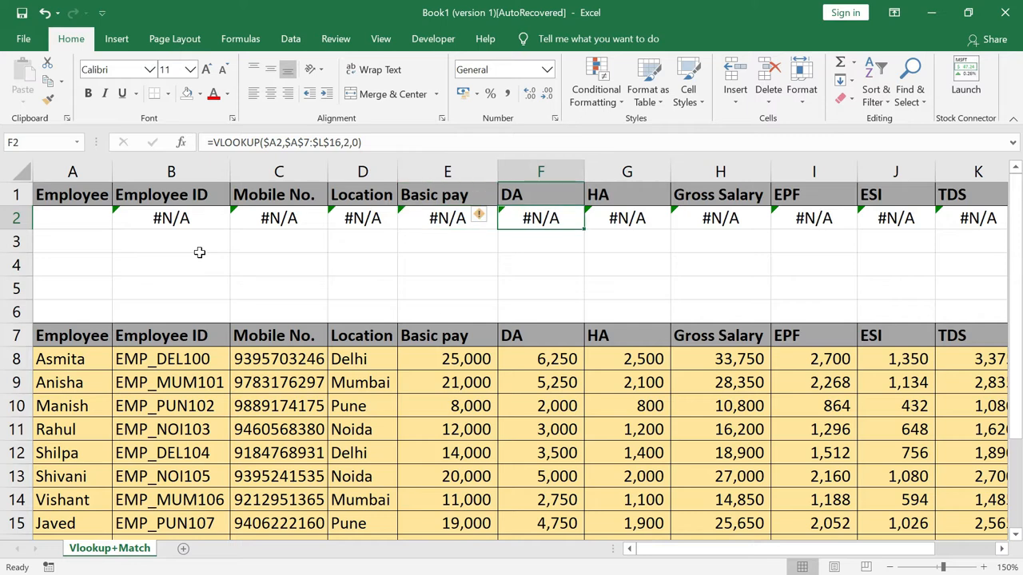
{"action": "key", "text": "F2"}
{"action": "key", "text": "Left"}
{"action": "key", "text": "Left"}
{"action": "key", "text": "Left"}
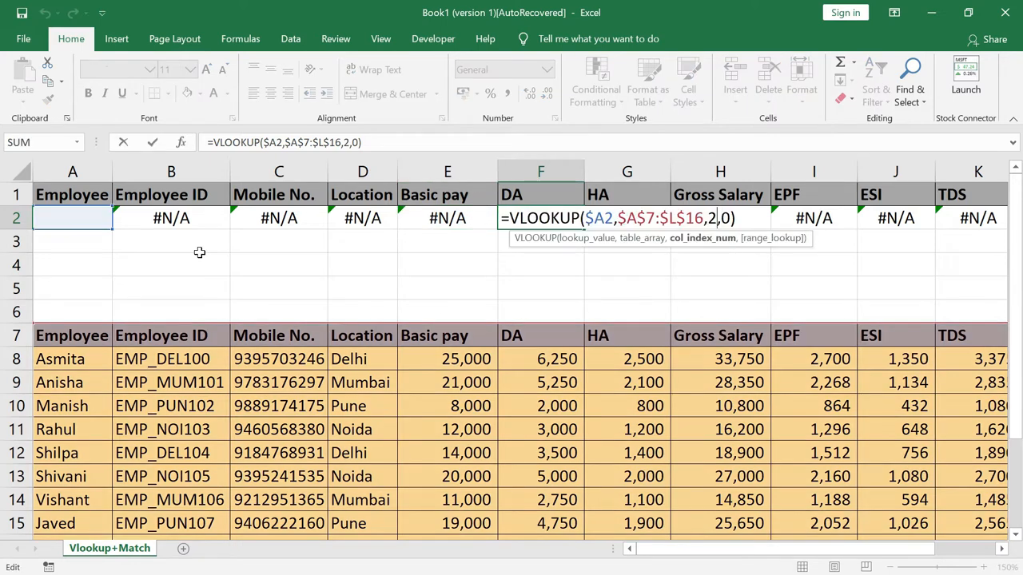
{"action": "key", "text": "BackSpace"}
{"action": "type", "text": "6"}
{"action": "key", "text": "Return"}
Change the column index to 7 in G2 and 8 in H2
{"action": "key", "text": "Up"}
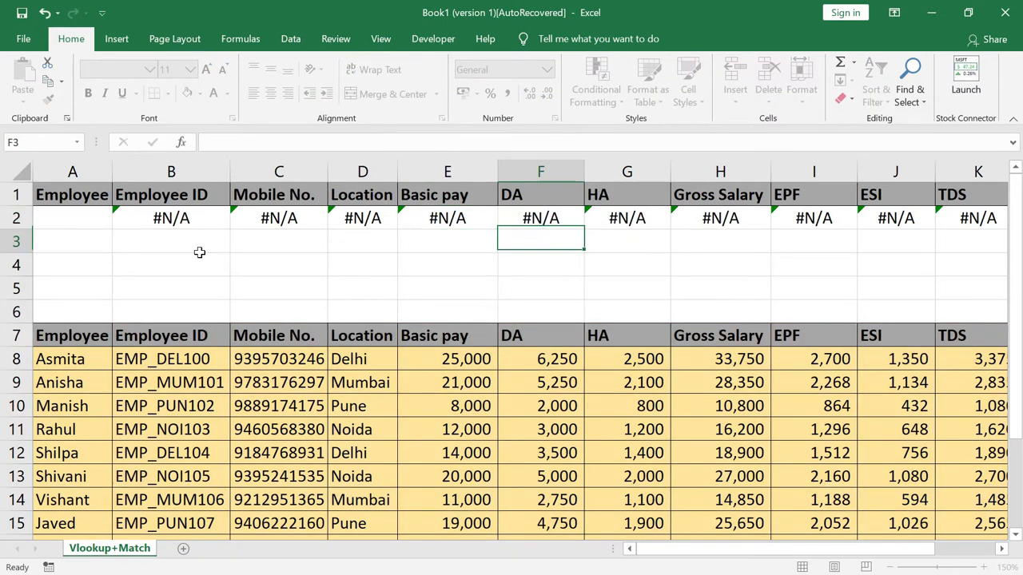
{"action": "key", "text": "Right"}
{"action": "key", "text": "F2"}
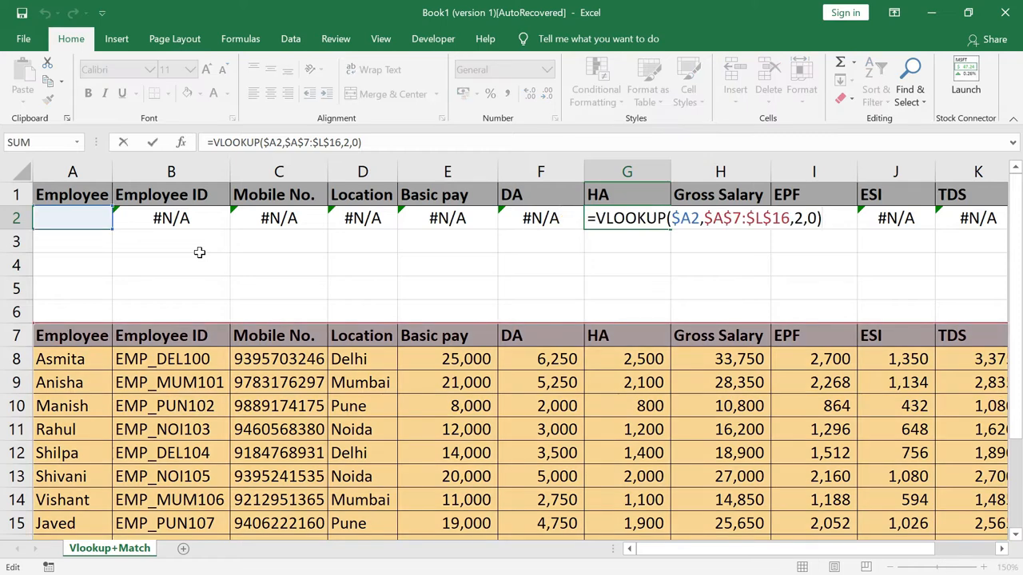
{"action": "key", "text": "Left"}
{"action": "key", "text": "Left"}
{"action": "key", "text": "Left"}
{"action": "key", "text": "BackSpace"}
{"action": "type", "text": "7"}
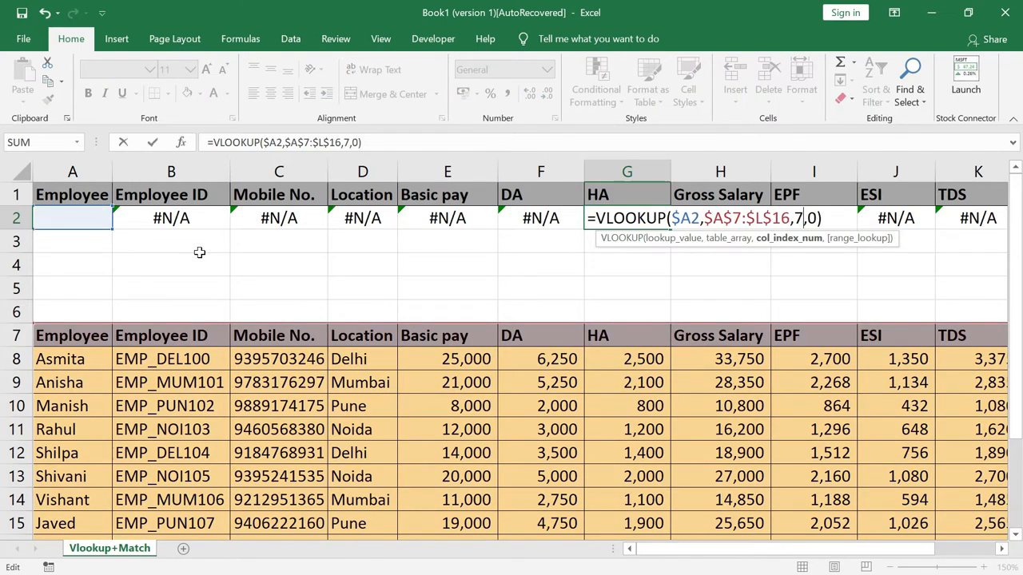
{"action": "key", "text": "Return"}
{"action": "key", "text": "Up"}
{"action": "key", "text": "Right"}
{"action": "key", "text": "F2"}
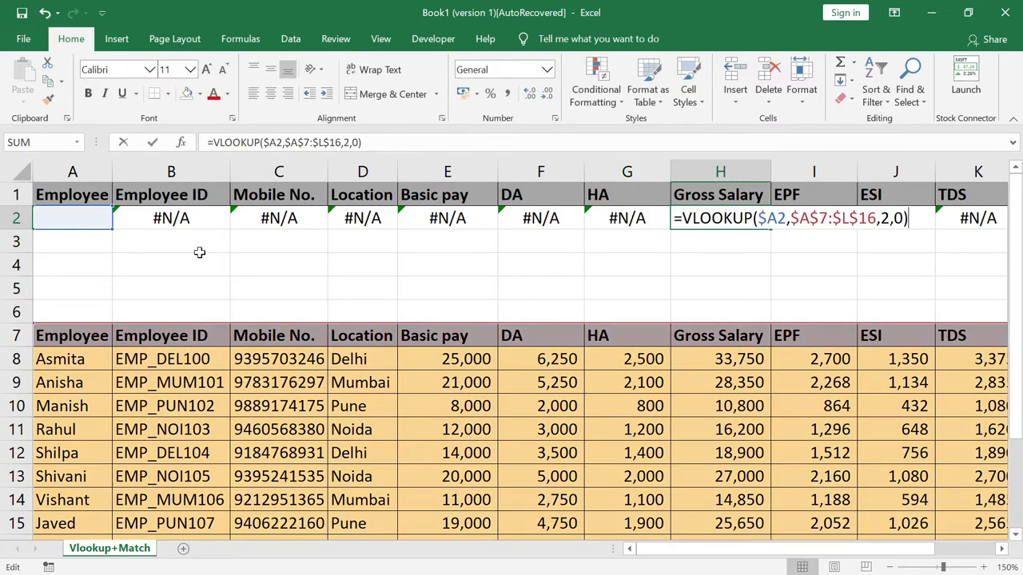
{"action": "key", "text": "Left"}
{"action": "key", "text": "Left"}
{"action": "key", "text": "Left"}
{"action": "key", "text": "BackSpace"}
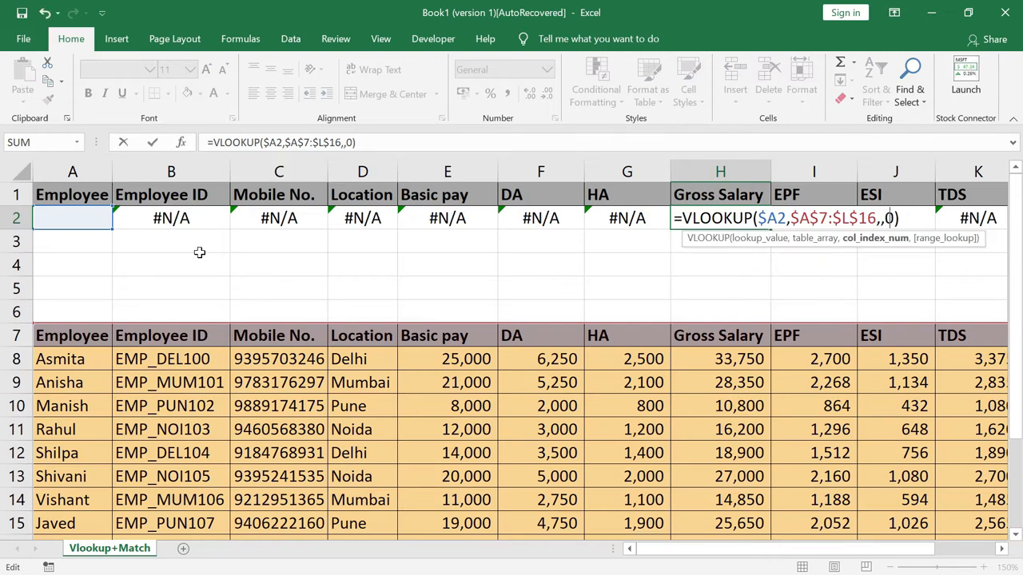
{"action": "type", "text": "8"}
{"action": "key", "text": "Return"}
Set I2's column index to 9, correcting a wrong edit along the way
{"action": "key", "text": "Up"}
{"action": "key", "text": "Right"}
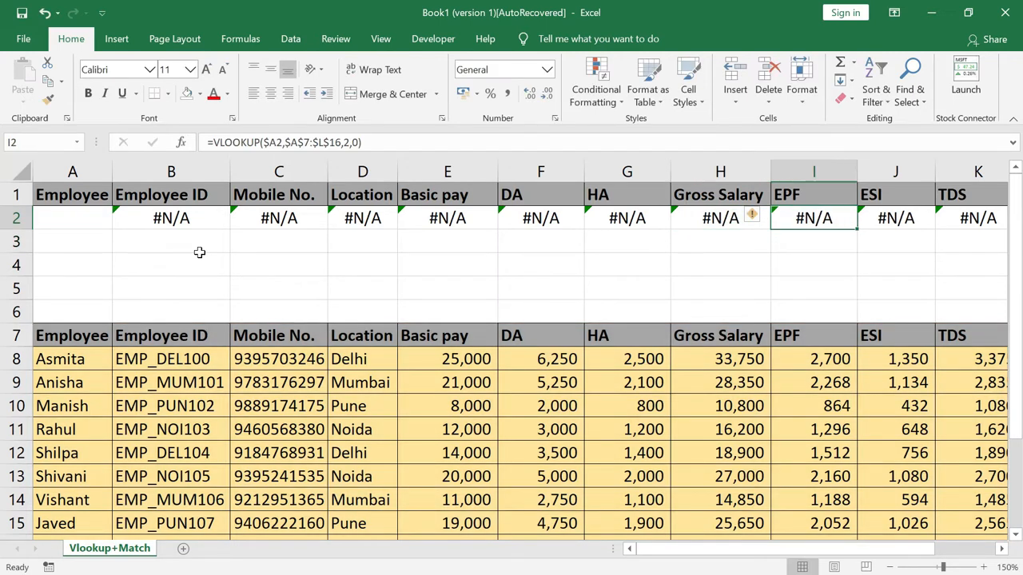
{"action": "key", "text": "F2"}
{"action": "key", "text": "Left"}
{"action": "key", "text": "Left"}
{"action": "key", "text": "Left"}
{"action": "key", "text": "Left"}
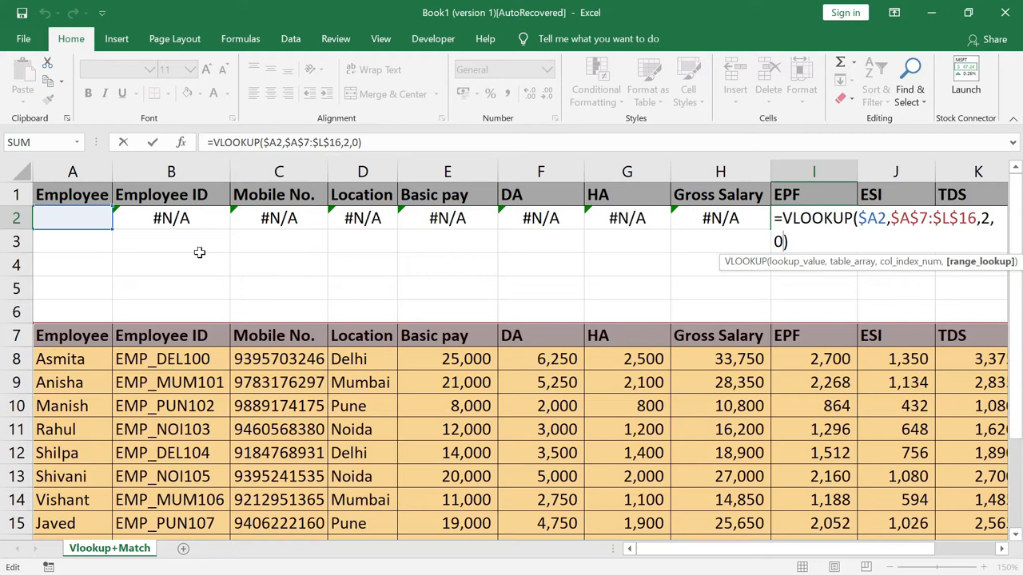
{"action": "key", "text": "Delete"}
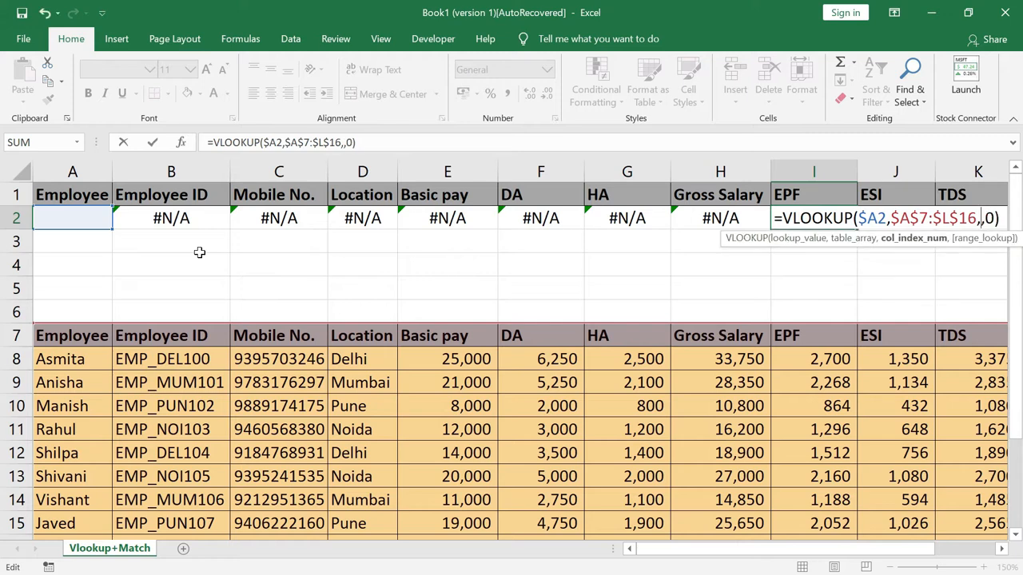
{"action": "type", "text": "9"}
{"action": "key", "text": "Return"}
{"action": "key", "text": "Up"}
{"action": "key", "text": "Left"}
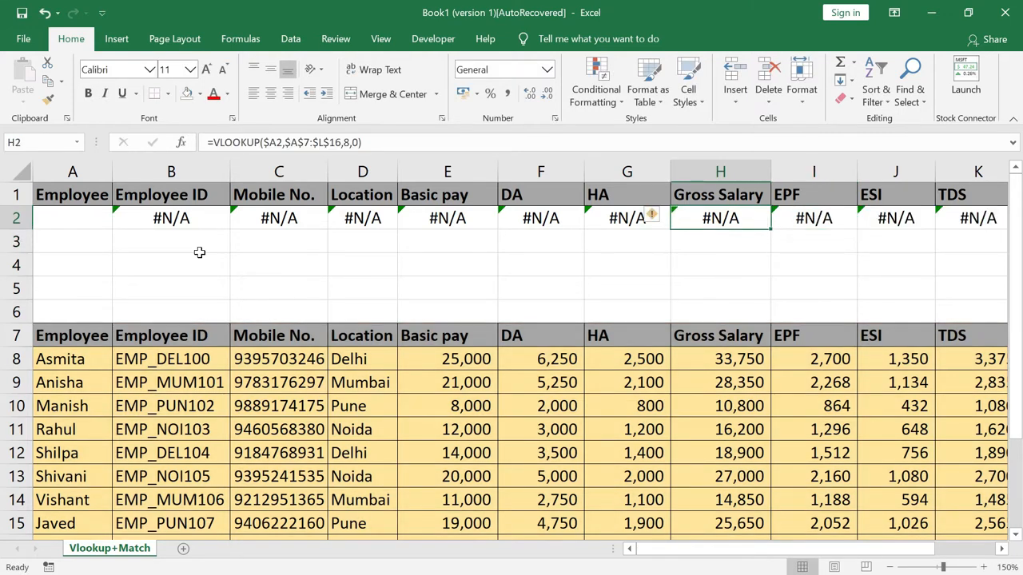
{"action": "key", "text": "Left"}
{"action": "key", "text": "Right"}
{"action": "key", "text": "Right"}
{"action": "key", "text": "F2"}
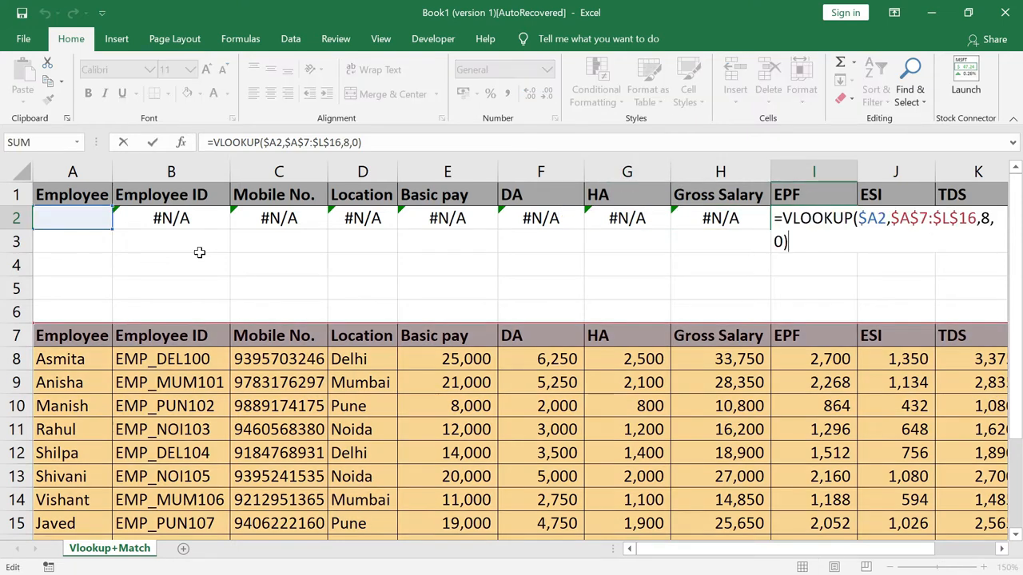
{"action": "key", "text": "Left"}
{"action": "key", "text": "Left"}
{"action": "key", "text": "Left"}
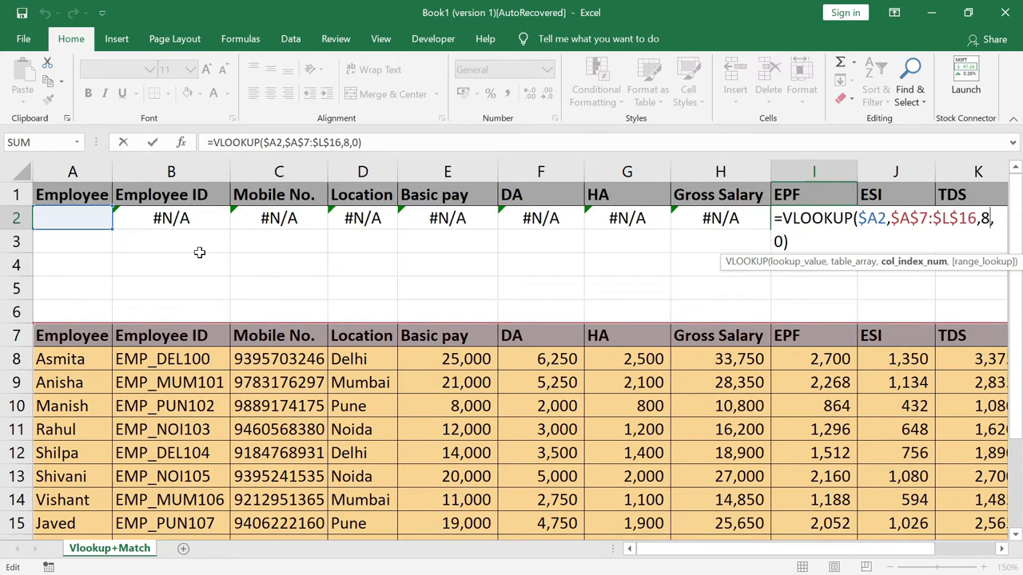
{"action": "key", "text": "BackSpace"}
{"action": "type", "text": "9"}
{"action": "key", "text": "Return"}
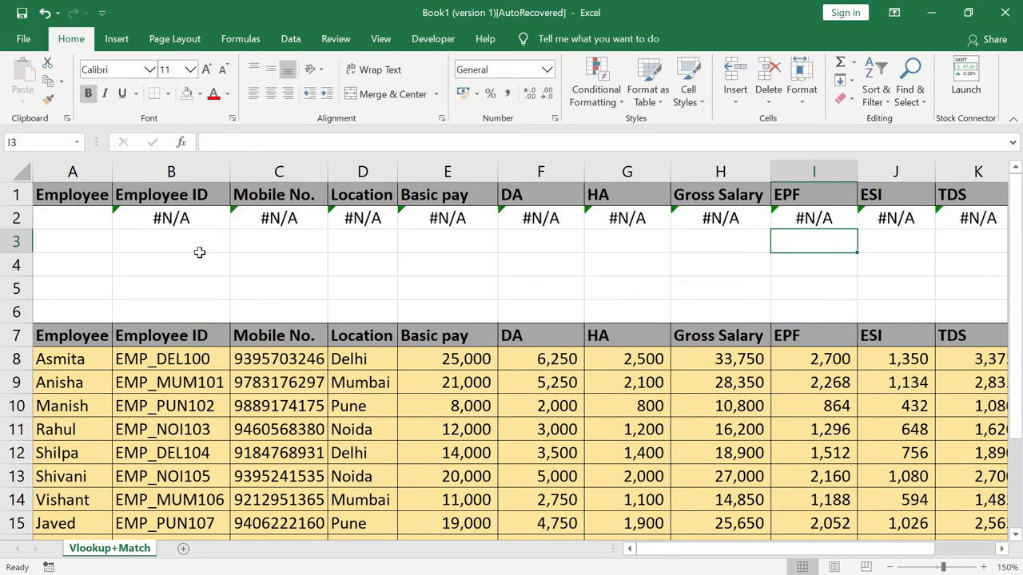
Change the column index to 10 in J2 and 11 in K2
{"action": "key", "text": "Up"}
{"action": "key", "text": "Right"}
{"action": "key", "text": "F2"}
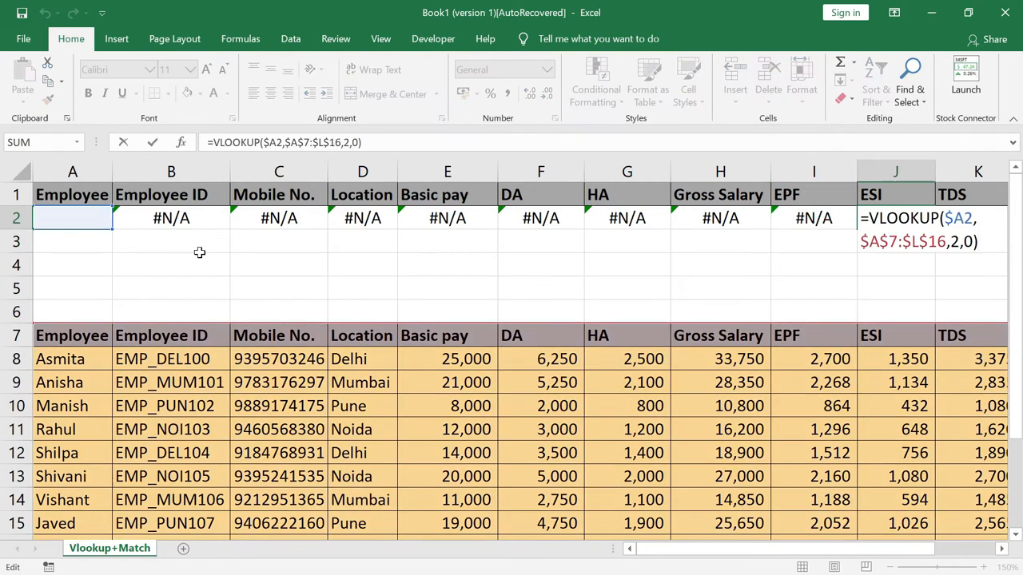
{"action": "key", "text": "Left"}
{"action": "key", "text": "Left"}
{"action": "key", "text": "Left"}
{"action": "key", "text": "BackSpace"}
{"action": "type", "text": "10"}
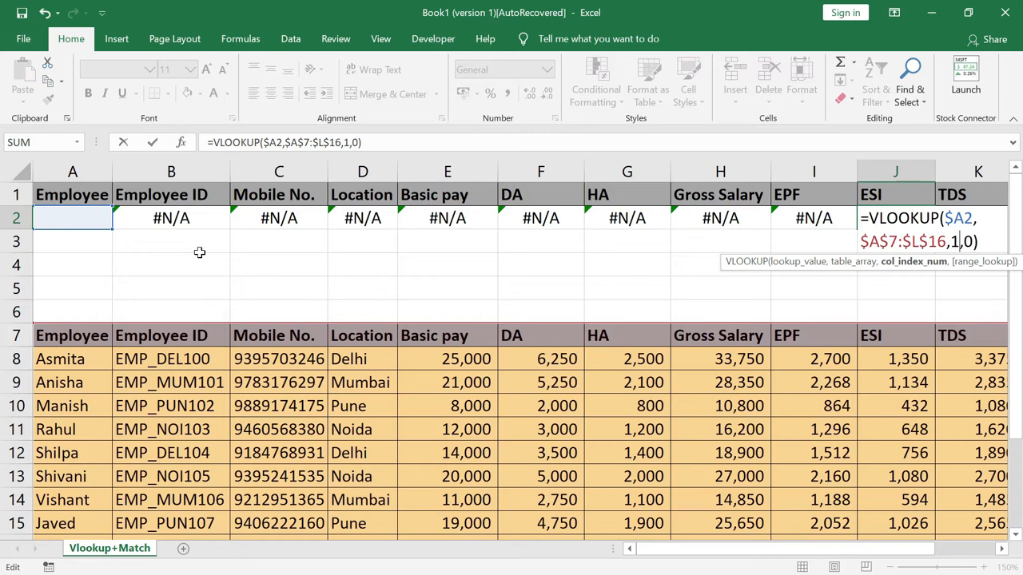
{"action": "key", "text": "Return"}
{"action": "key", "text": "Up"}
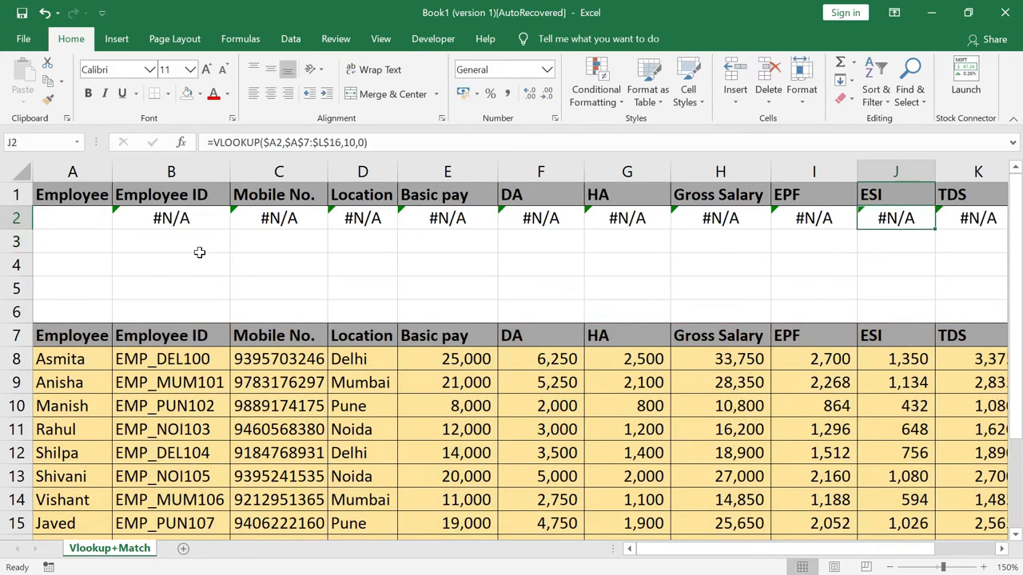
{"action": "key", "text": "Right"}
{"action": "key", "text": "F2"}
{"action": "key", "text": "Left"}
{"action": "key", "text": "Left"}
{"action": "key", "text": "Left"}
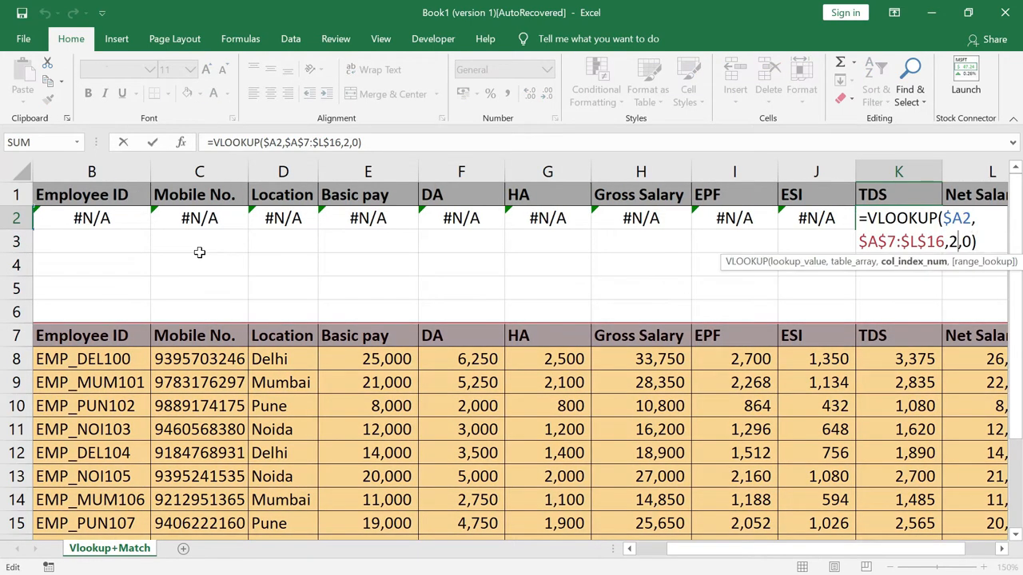
{"action": "key", "text": "BackSpace"}
{"action": "type", "text": "11"}
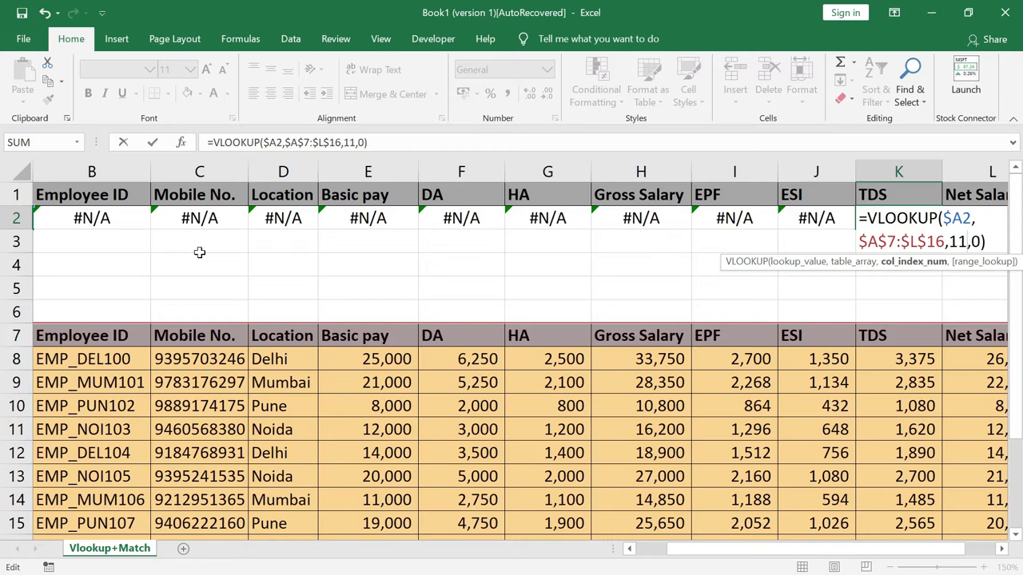
{"action": "key", "text": "Return"}
{"action": "key", "text": "Up"}
Change L2's column index to 12 for Net Salary
{"action": "key", "text": "Right"}
{"action": "key", "text": "F2"}
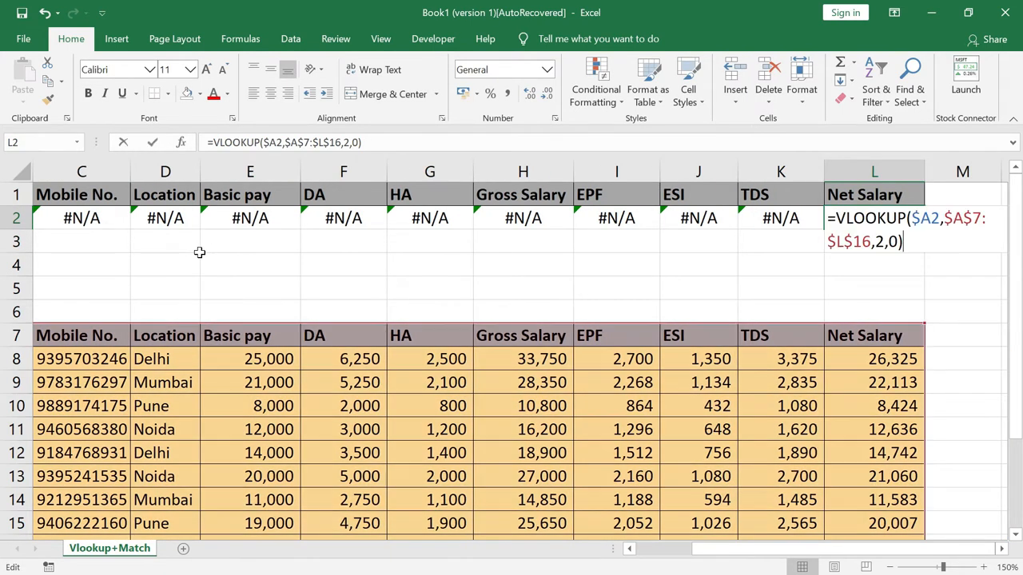
{"action": "key", "text": "Left"}
{"action": "key", "text": "Left"}
{"action": "key", "text": "Left"}
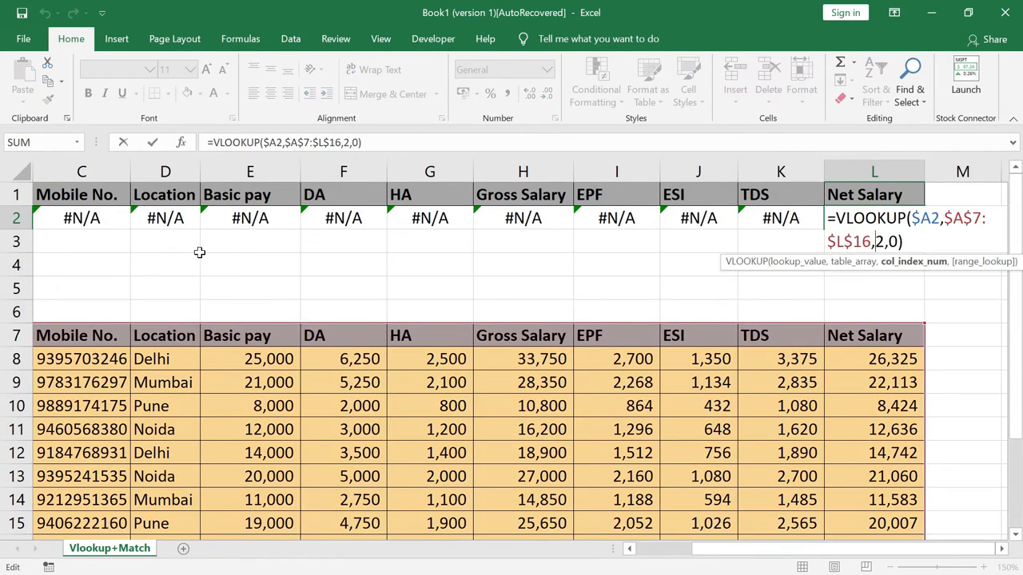
{"action": "type", "text": "1"}
{"action": "key", "text": "ctrl+Return"}
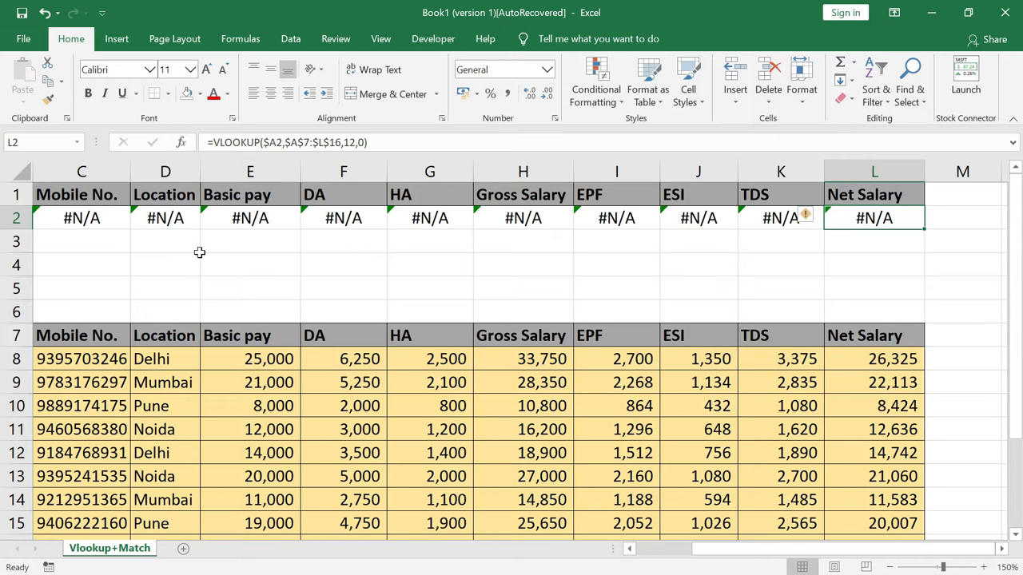
Enter Asmita in A2 so row 2 returns her record, e.g. Delhi, Basic 25000, Gross 33750
{"action": "key", "text": "Left"}
{"action": "key", "text": "Left"}
{"action": "key", "text": "Left"}
{"action": "key", "text": "Left"}
{"action": "key", "text": "Left"}
{"action": "key", "text": "Left"}
{"action": "key", "text": "Left"}
{"action": "key", "text": "Left"}
{"action": "key", "text": "Left"}
{"action": "key", "text": "Left"}
{"action": "key", "text": "Left"}
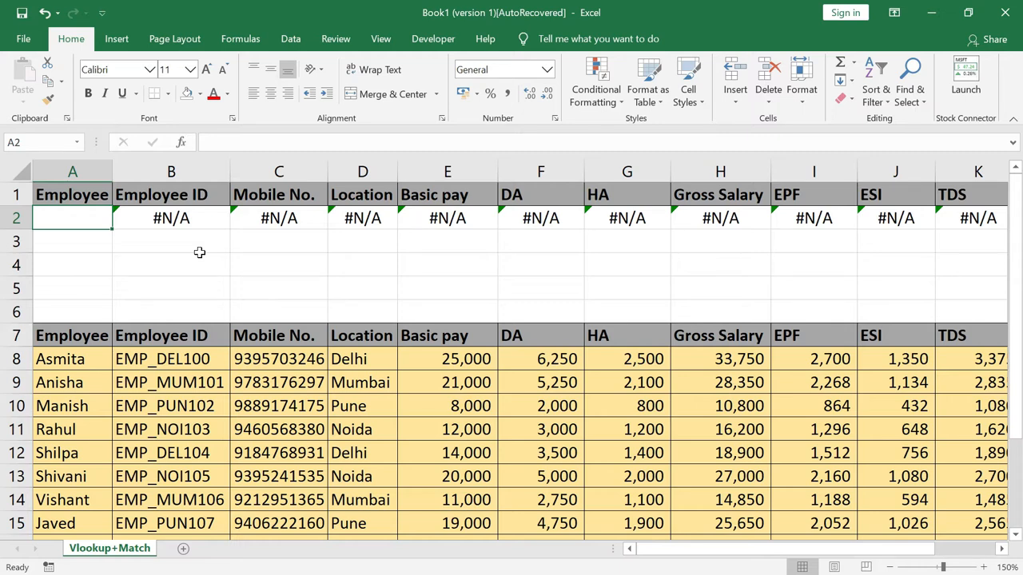
{"action": "type", "text": "As"}
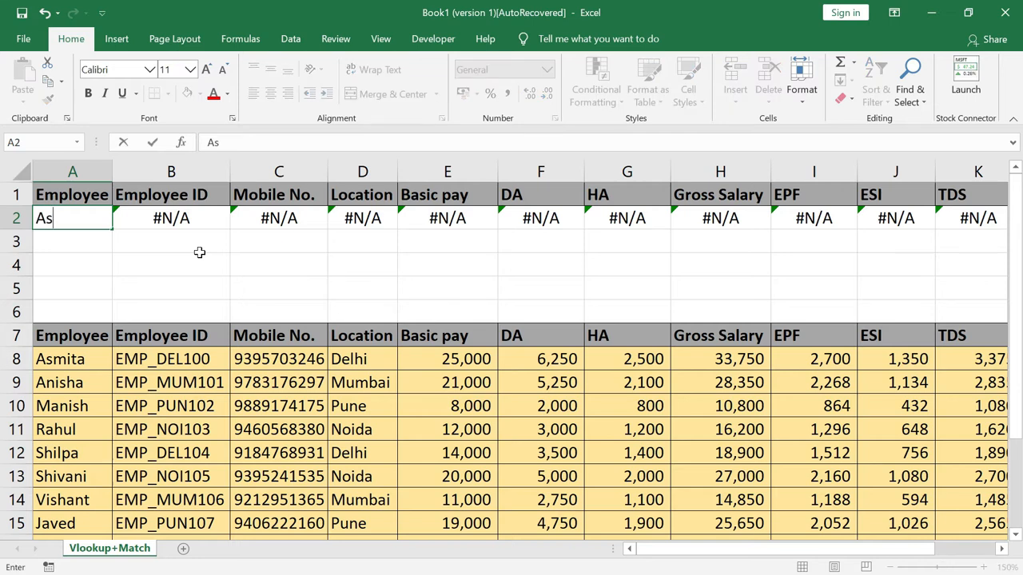
{"action": "type", "text": "mita"}
{"action": "key", "text": "Return"}
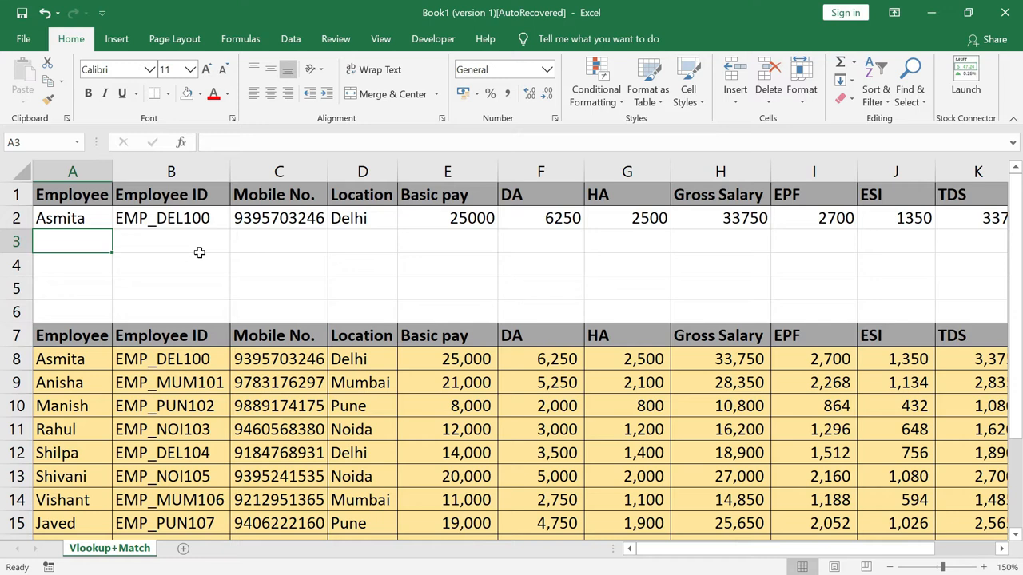
{"action": "key", "text": "Up"}
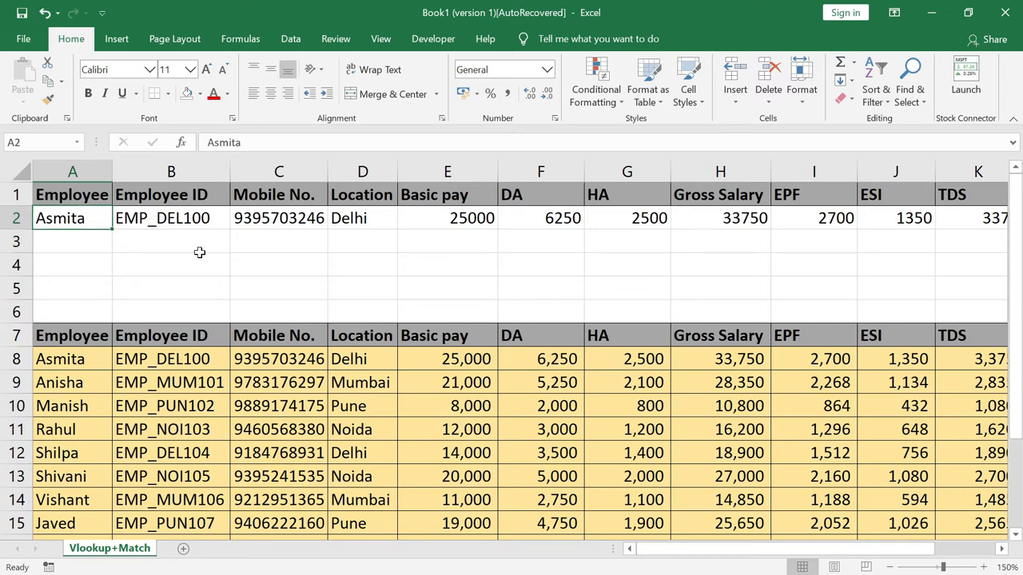
{"action": "key", "text": "Right"}
{"action": "key", "text": "Right"}
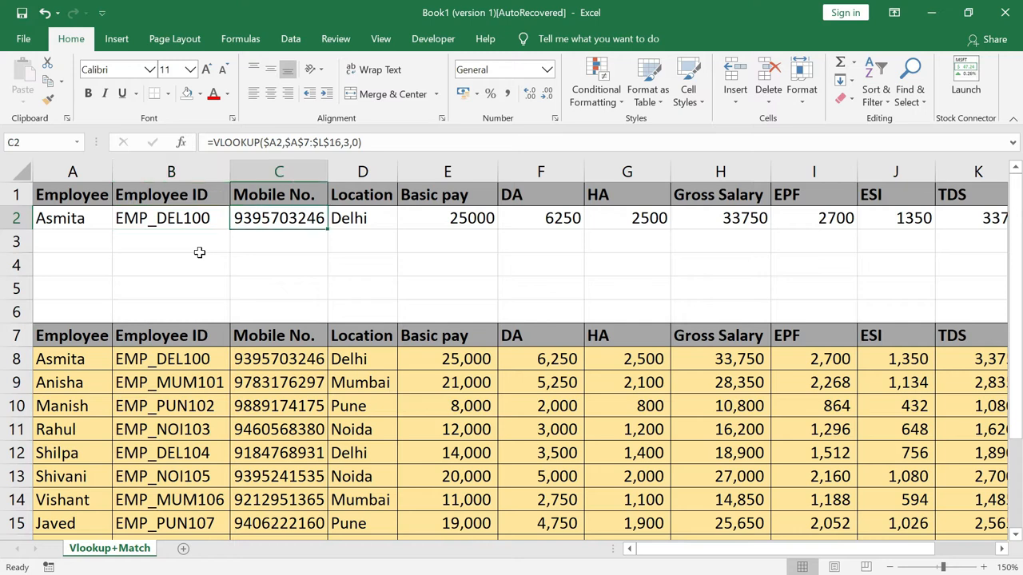
{"action": "key", "text": "Right"}
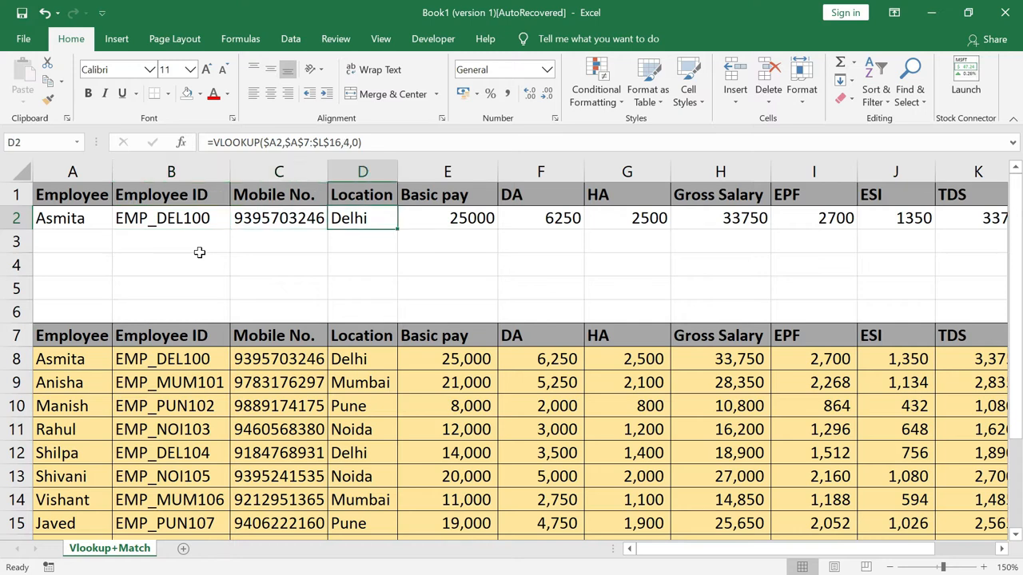
{"action": "key", "text": "Right"}
{"action": "key", "text": "Right"}
{"action": "key", "text": "Right"}
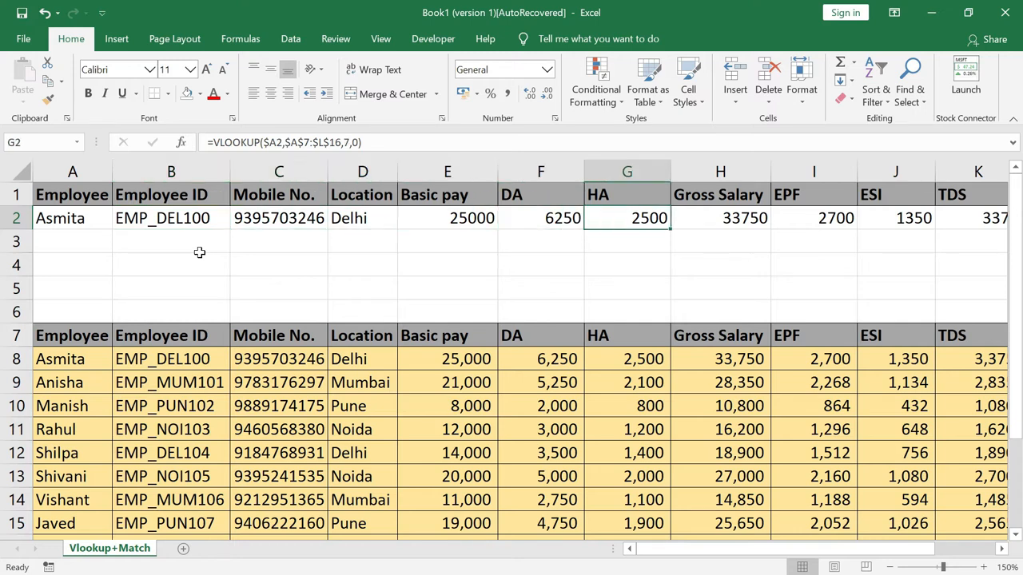
{"action": "key", "text": "Right"}
{"action": "key", "text": "Right"}
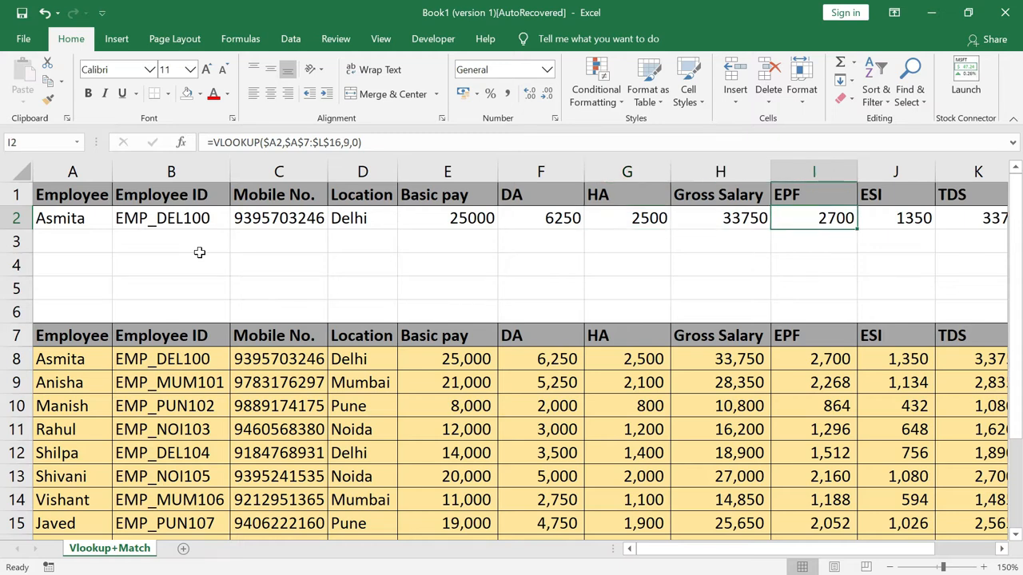
{"action": "key", "text": "Right"}
{"action": "key", "text": "Right"}
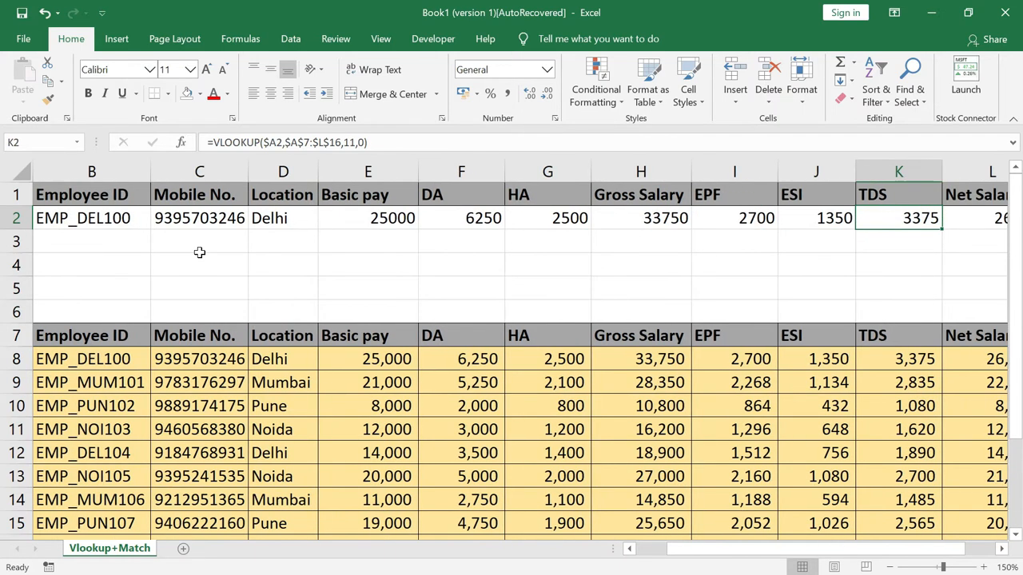
{"action": "key", "text": "Right"}
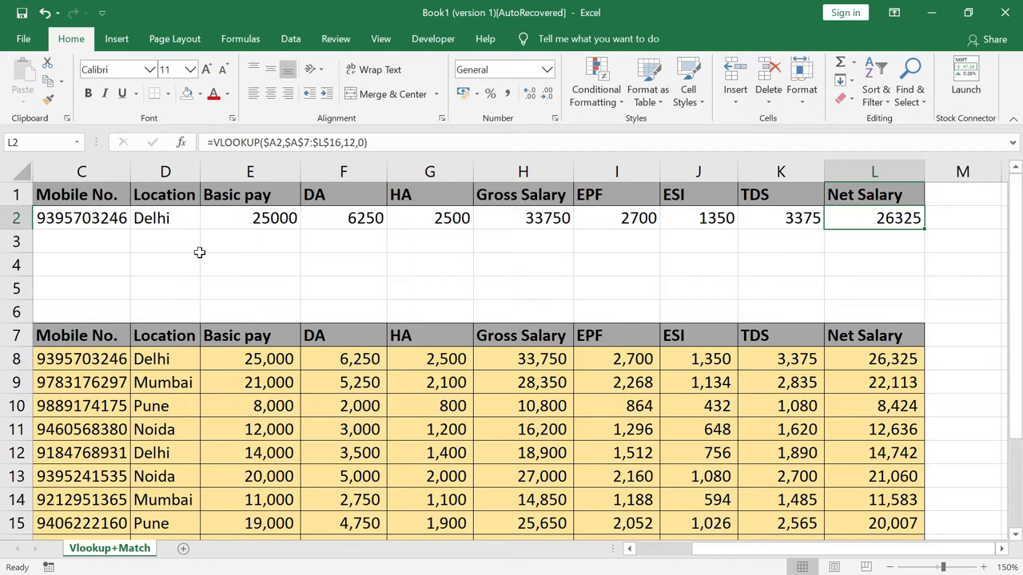
{"action": "scroll", "coordinate": [200, 253], "scroll_direction": "left", "scroll_amount": 2}
{"action": "left_click", "coordinate": [201, 254]}
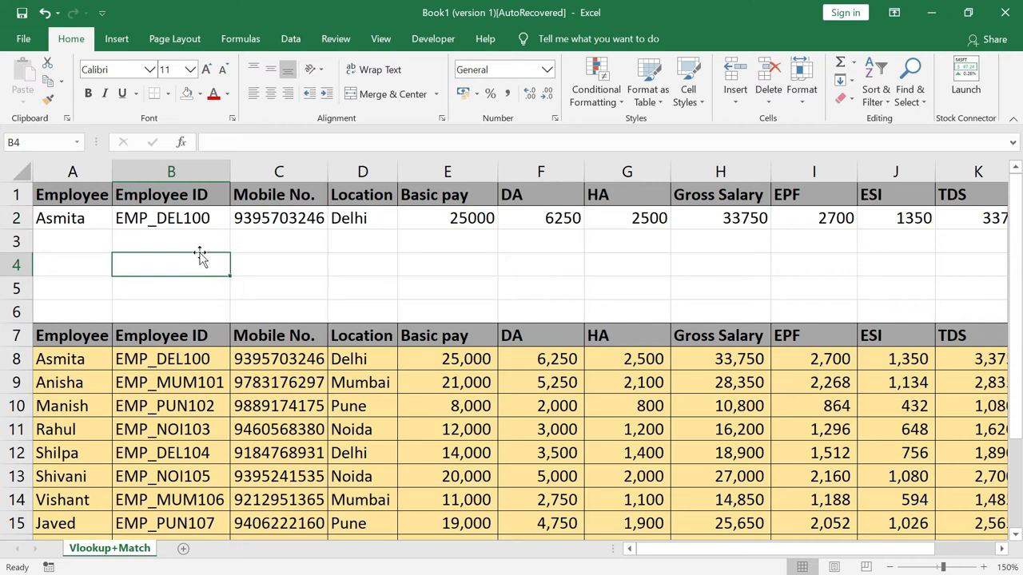
Start B4's formula as =VLOOKUP($A4, with the lookup value locked to column A
{"action": "type", "text": "="}
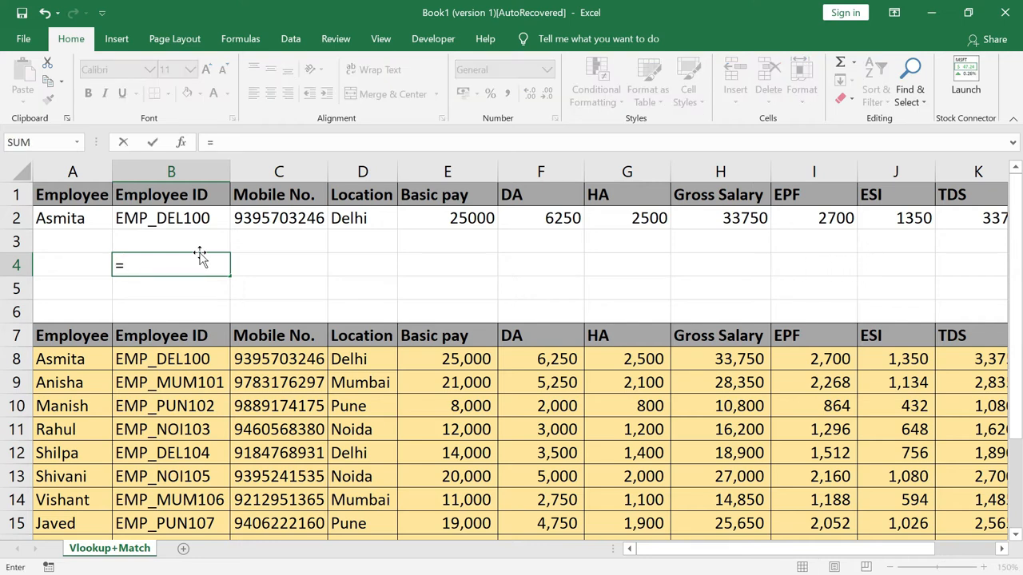
{"action": "type", "text": "v"}
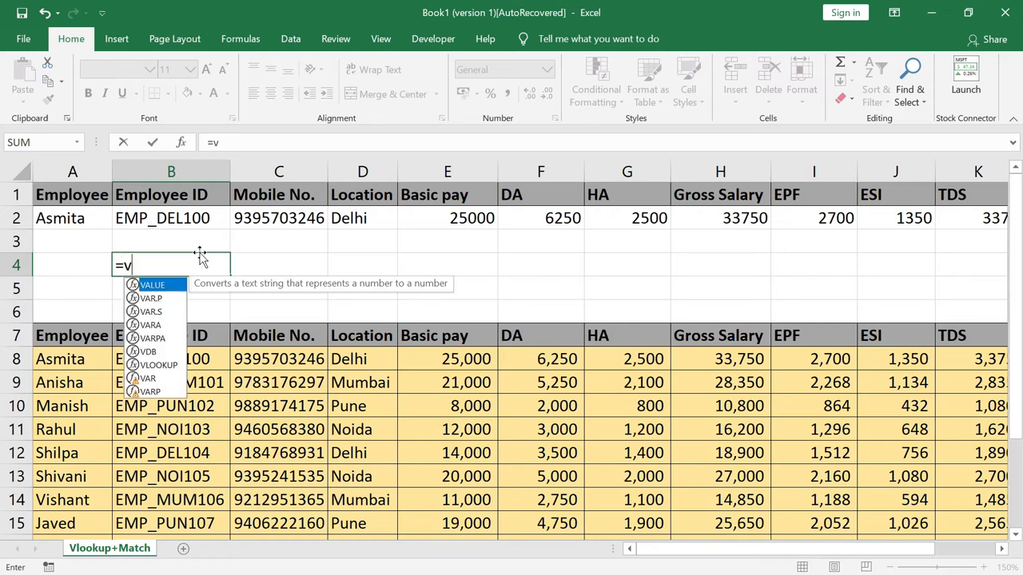
{"action": "type", "text": "loo"}
{"action": "key", "text": "Tab"}
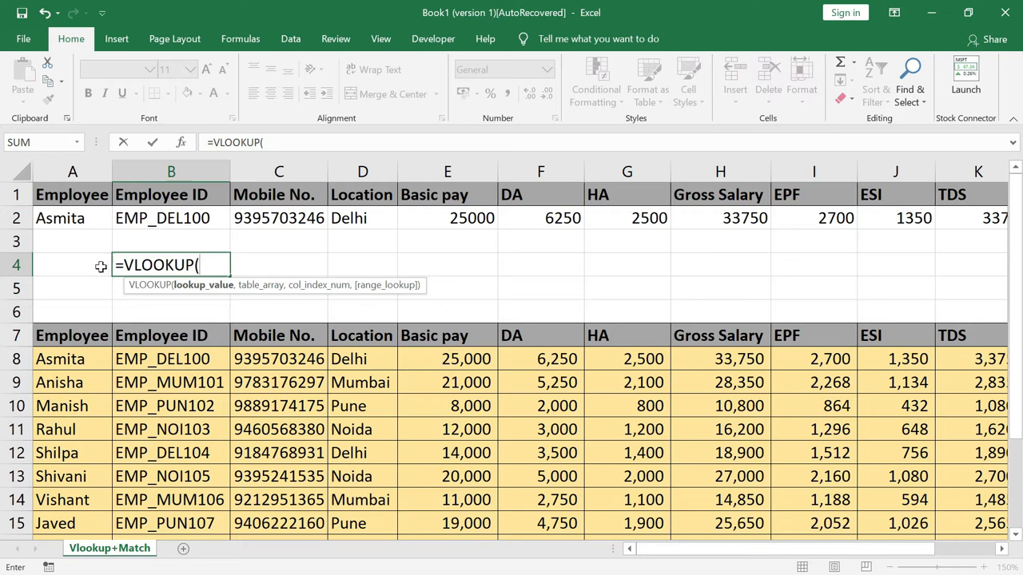
{"action": "left_click", "coordinate": [77, 265]}
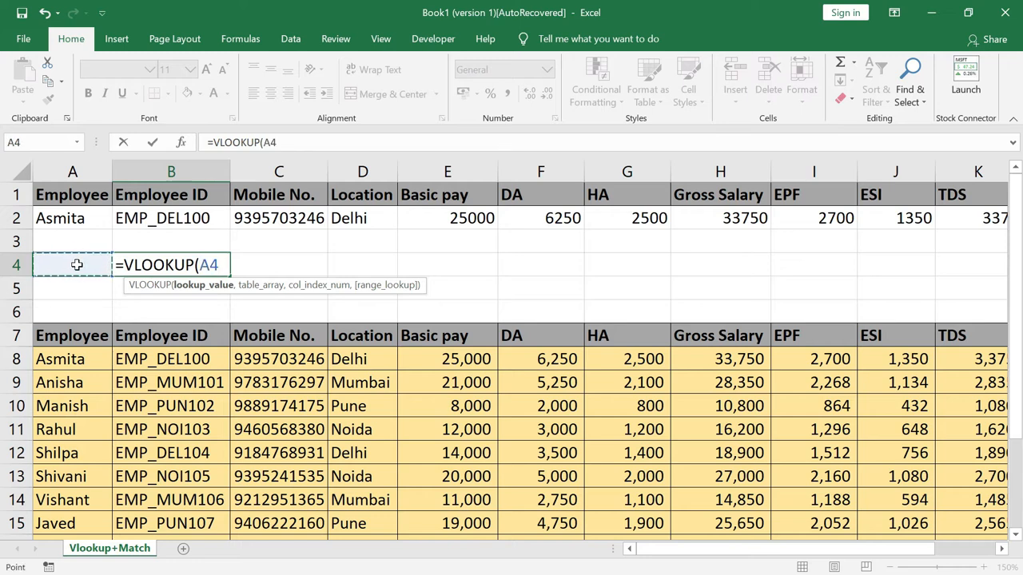
{"action": "key", "text": "F4"}
{"action": "key", "text": "F4"}
{"action": "key", "text": "F4"}
{"action": "type", "text": ","}
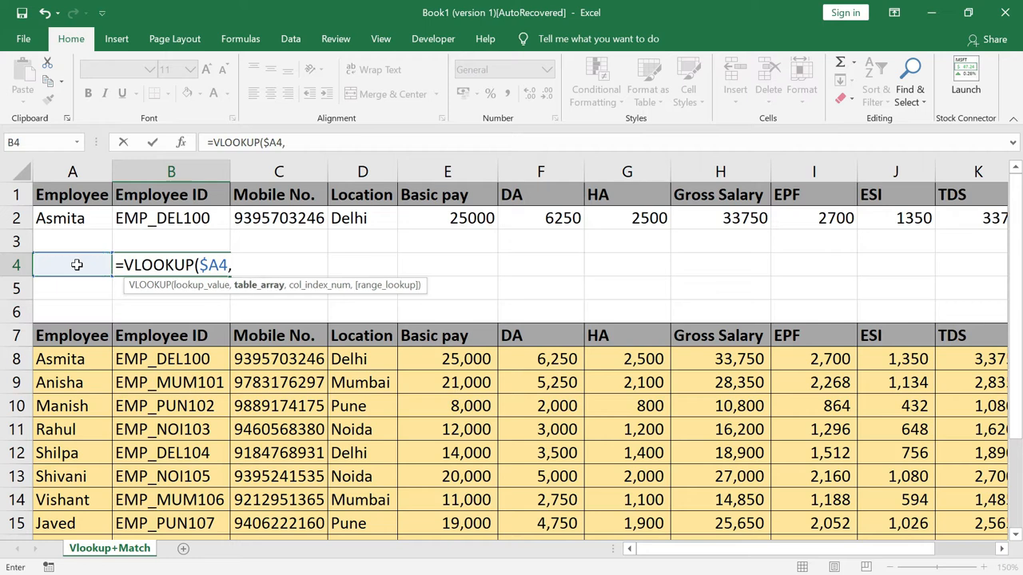
Add the absolute table range $A$7:$L$16 as the table array
{"action": "left_click", "coordinate": [64, 340]}
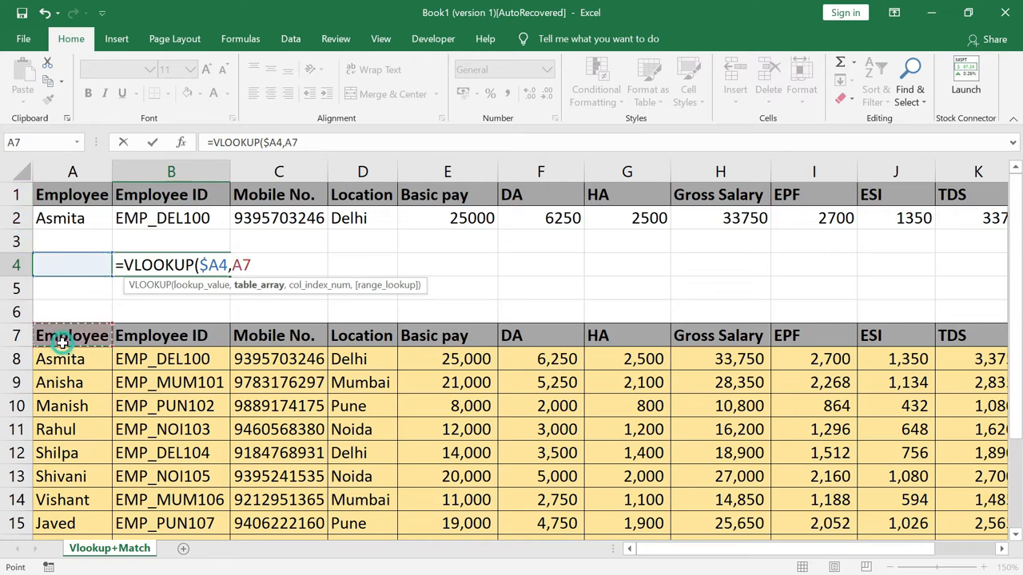
{"action": "key", "text": "shift+Right"}
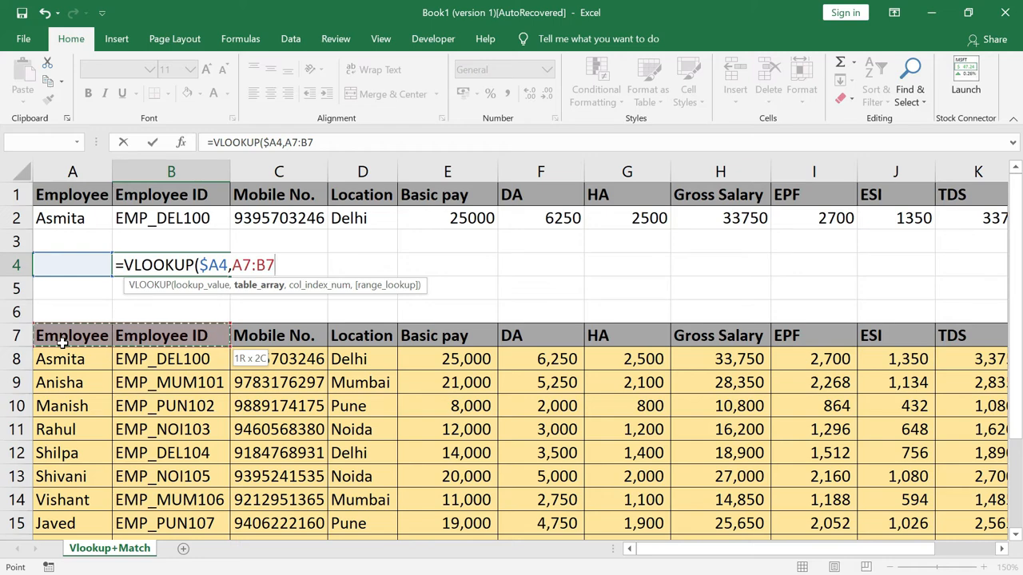
{"action": "key", "text": "ctrl+shift+Right"}
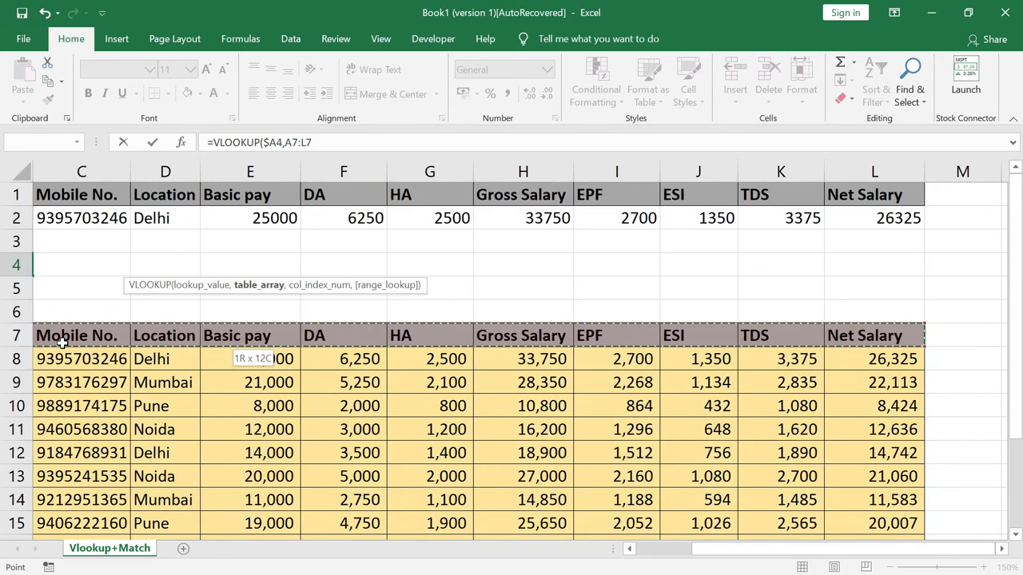
{"action": "key", "text": "ctrl+shift+Down"}
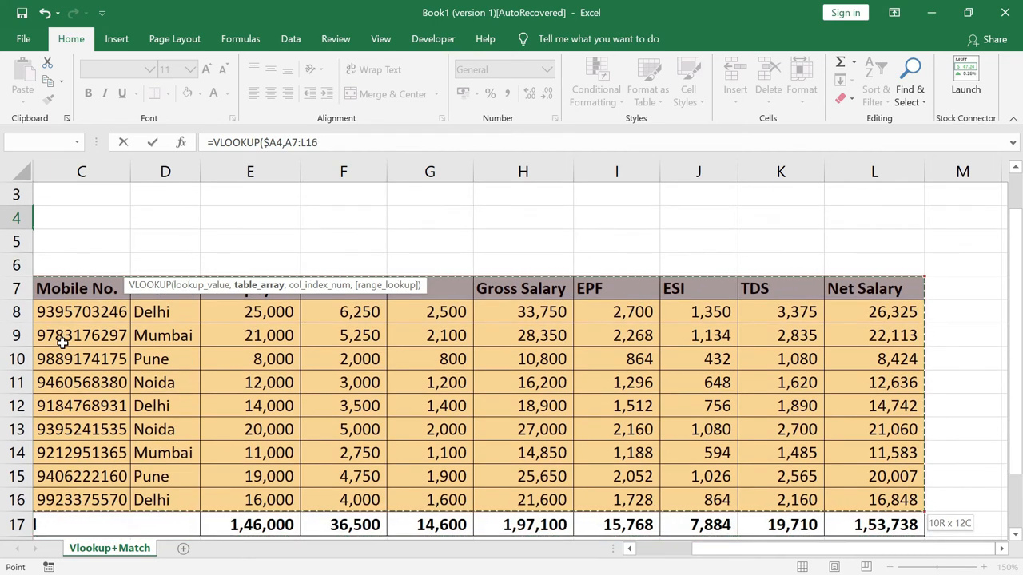
{"action": "key", "text": "F4"}
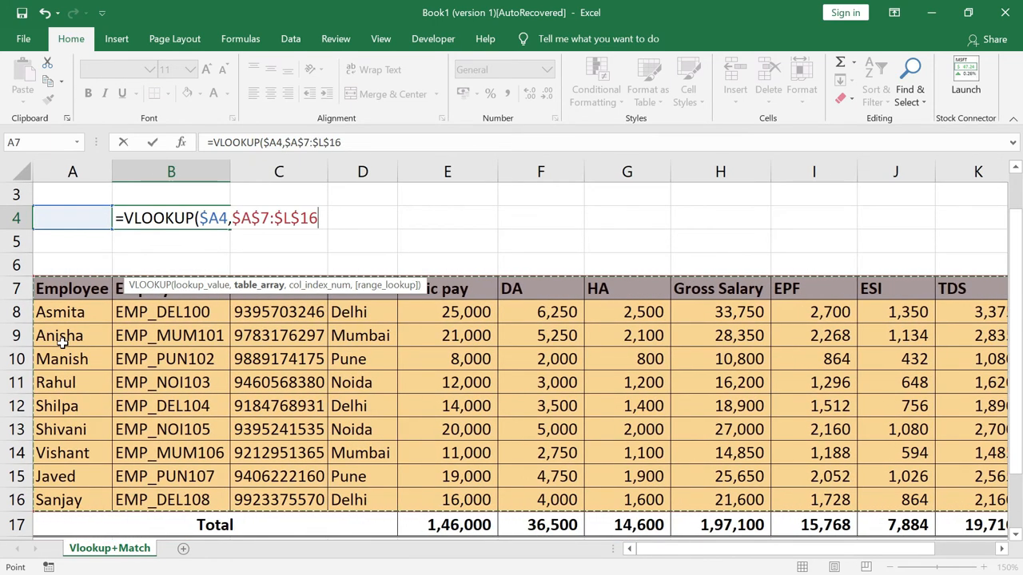
{"action": "type", "text": ","}
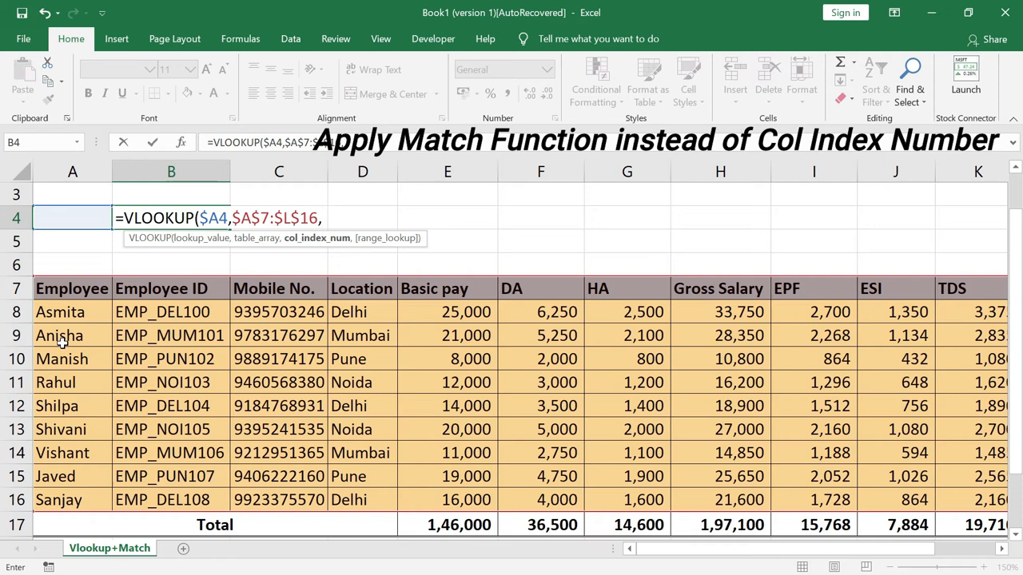
Nest MATCH(B$1, in B4's formula, using header B1 with only its row locked
{"action": "type", "text": "mac"}
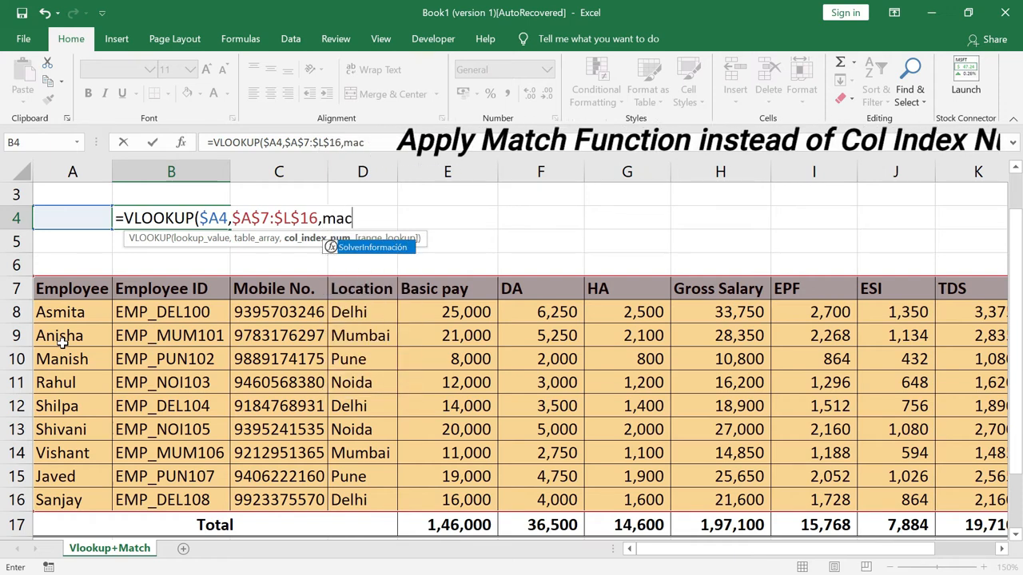
{"action": "key", "text": "BackSpace"}
{"action": "type", "text": "tc"}
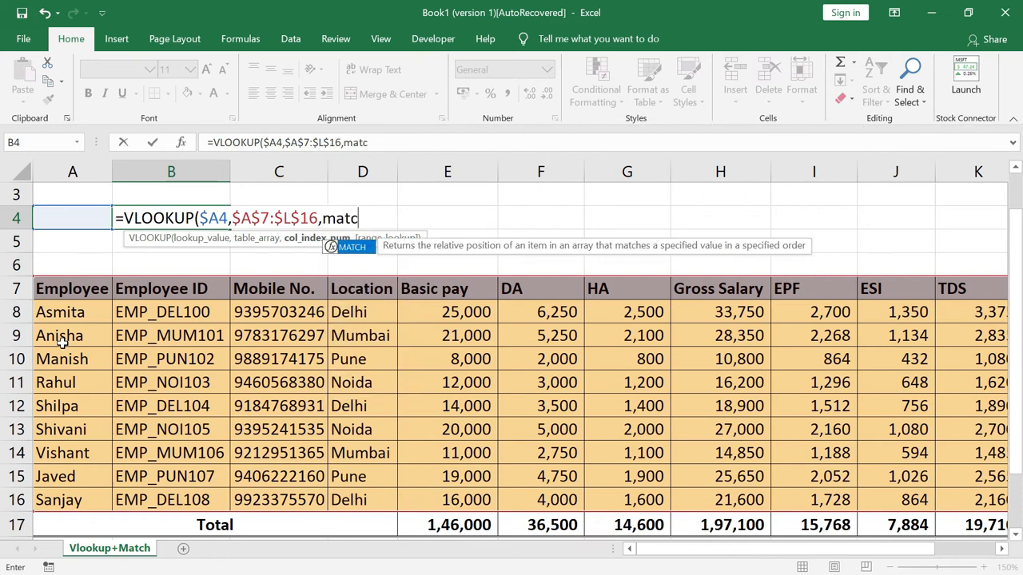
{"action": "key", "text": "Tab"}
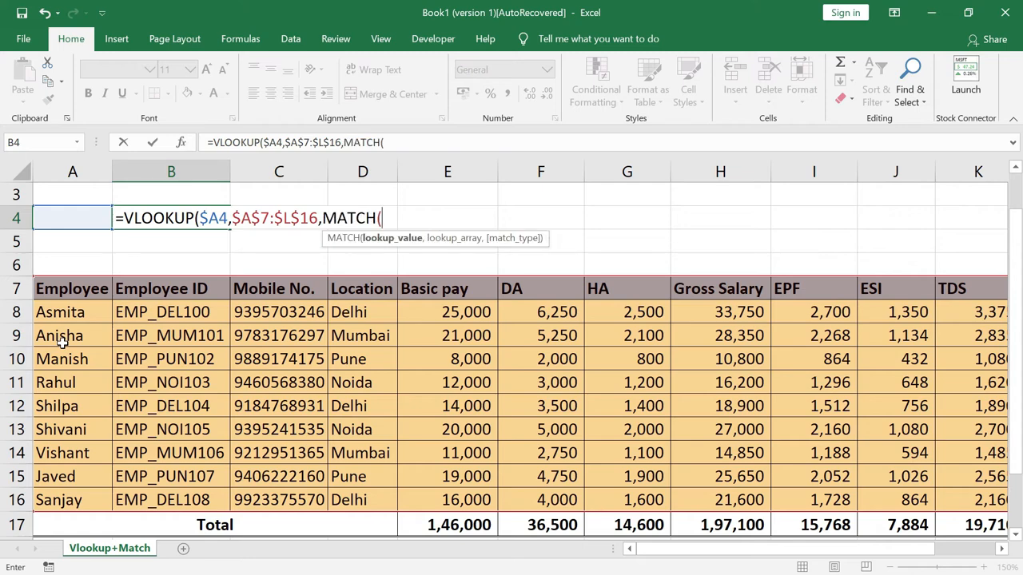
{"action": "scroll", "coordinate": [62, 340], "scroll_direction": "up", "scroll_amount": 1}
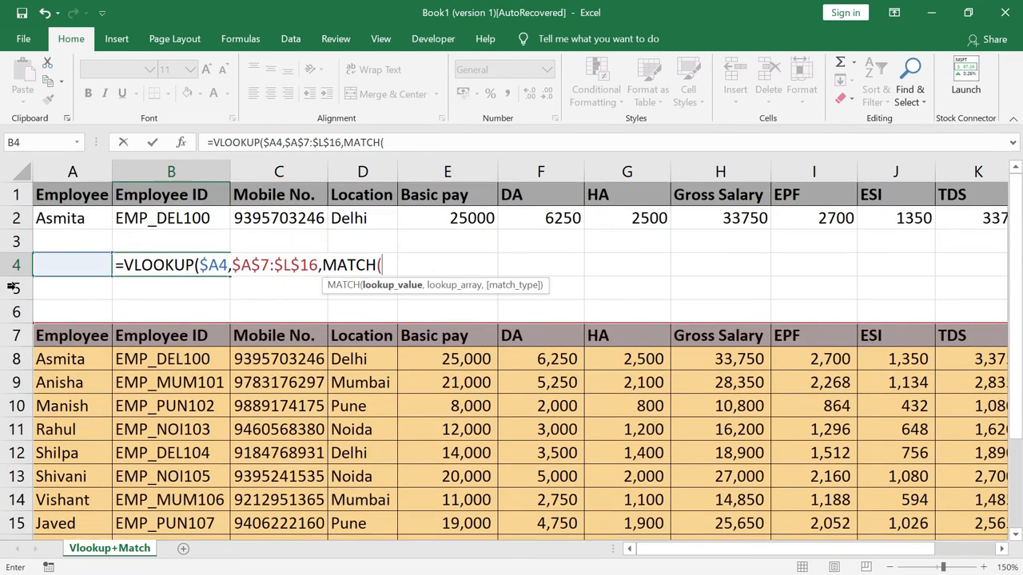
{"action": "left_click", "coordinate": [142, 195]}
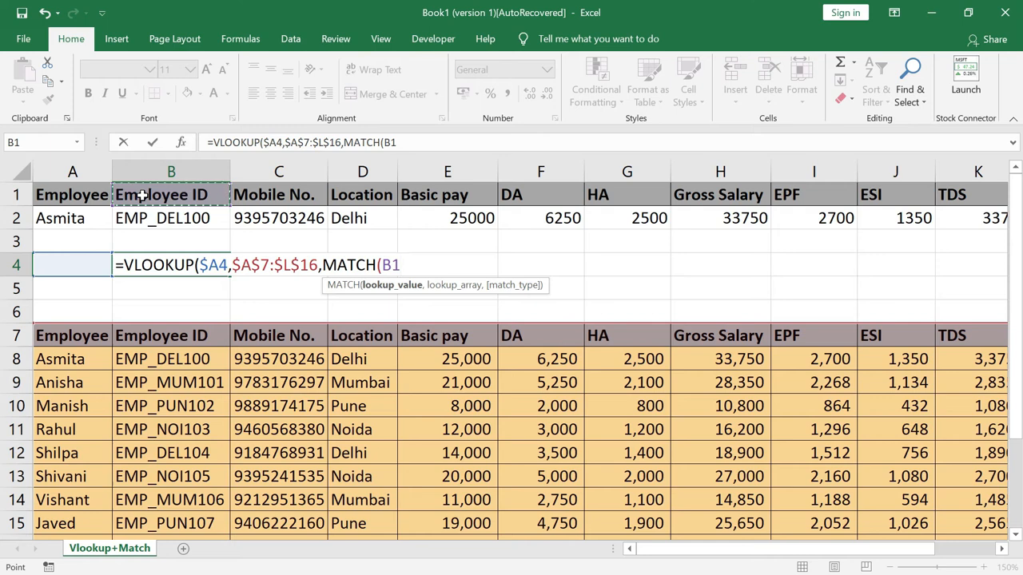
{"action": "key", "text": "F4"}
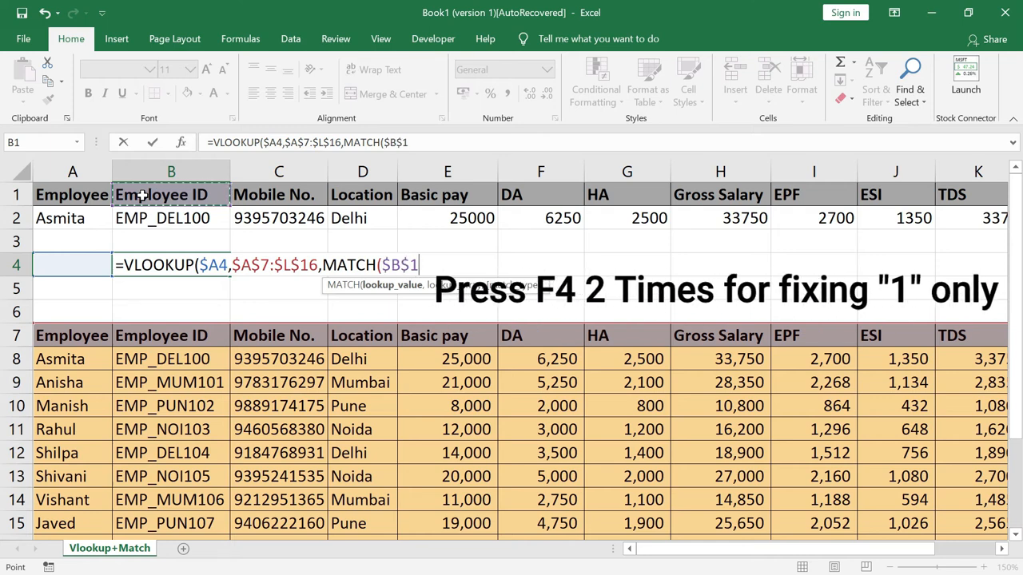
{"action": "key", "text": "F4"}
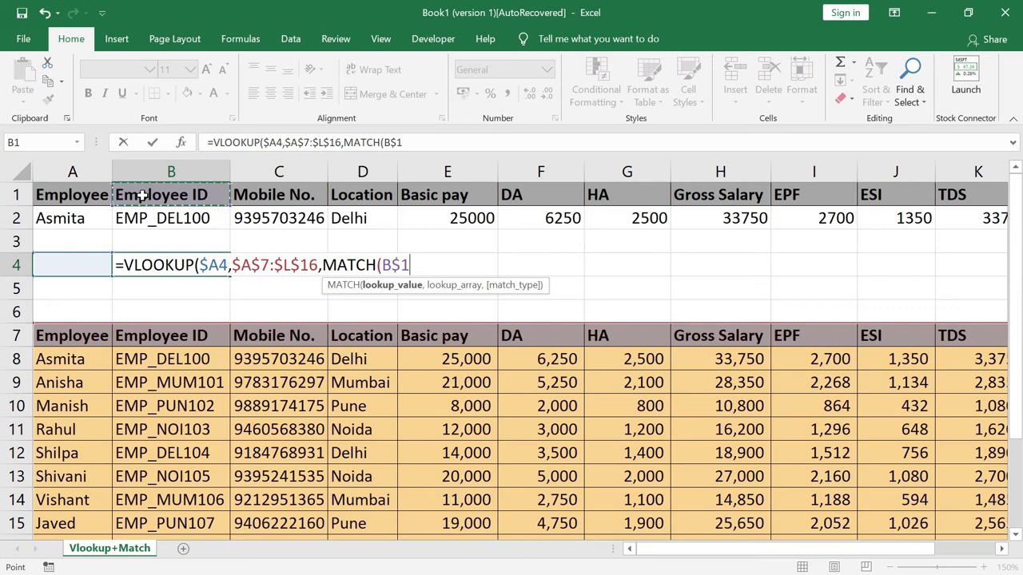
{"action": "type", "text": ","}
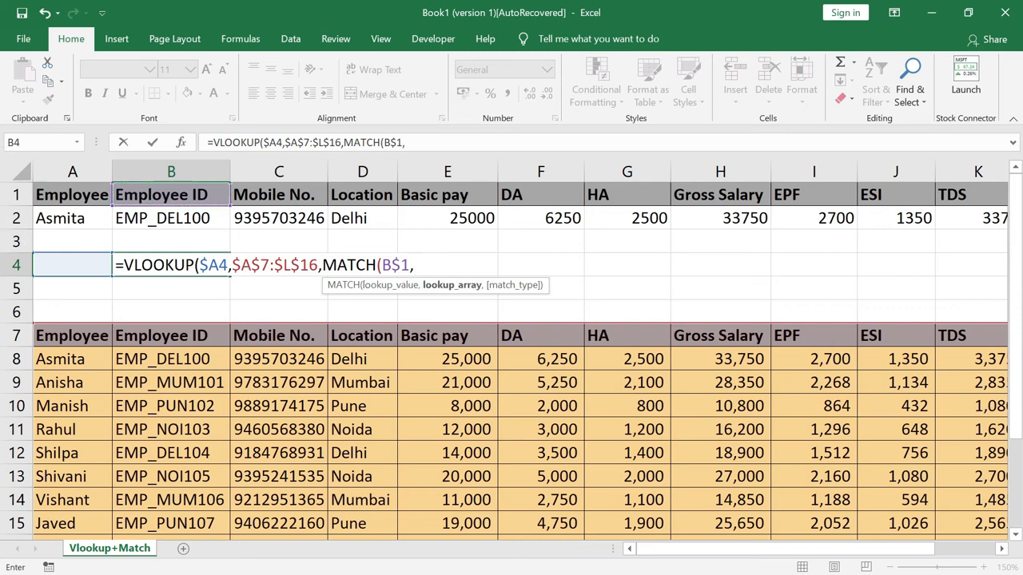
Give MATCH the header range $A$7:$L$7 and close both functions with exact match ,0),0)
{"action": "left_click", "coordinate": [58, 339]}
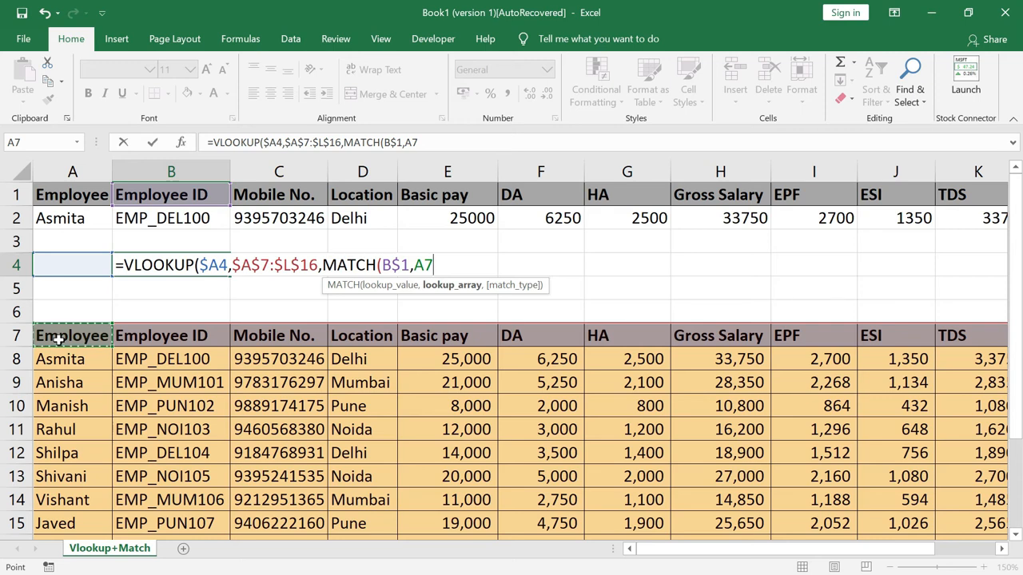
{"action": "key", "text": "shift+Right"}
{"action": "key", "text": "shift+Right"}
{"action": "key", "text": "shift+Right"}
{"action": "key", "text": "shift+Right"}
{"action": "key", "text": "shift+Right"}
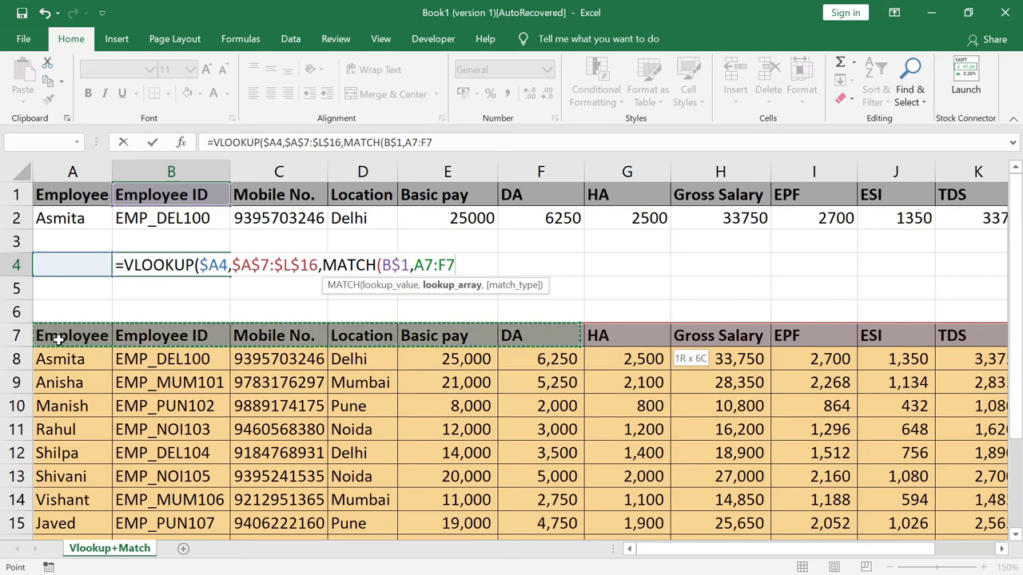
{"action": "key", "text": "shift+Right"}
{"action": "key", "text": "shift+Right"}
{"action": "key", "text": "shift+Right"}
{"action": "key", "text": "shift+Right"}
{"action": "key", "text": "shift+Right"}
{"action": "key", "text": "shift+Right"}
{"action": "key", "text": "shift+Right"}
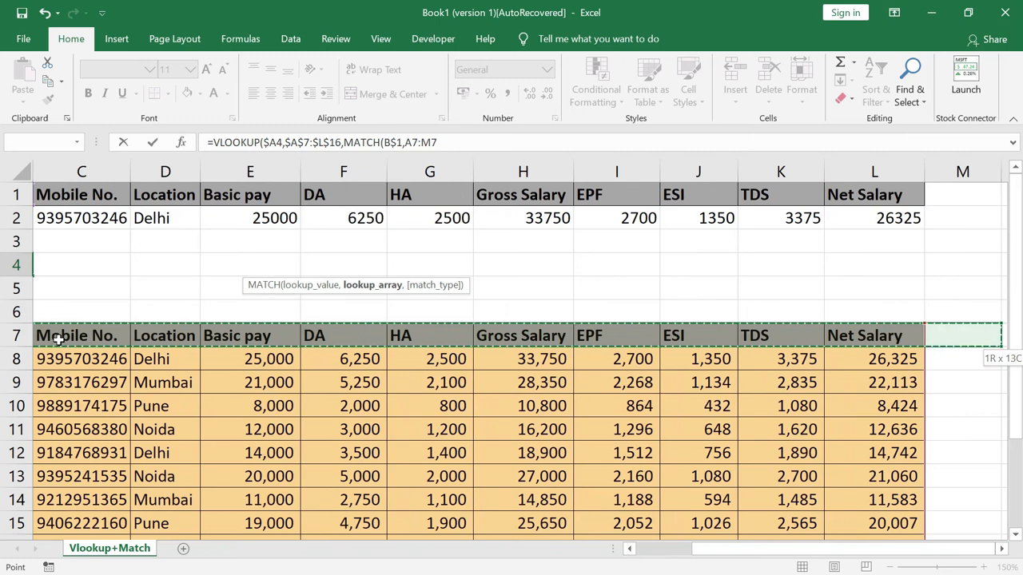
{"action": "key", "text": "shift+Left"}
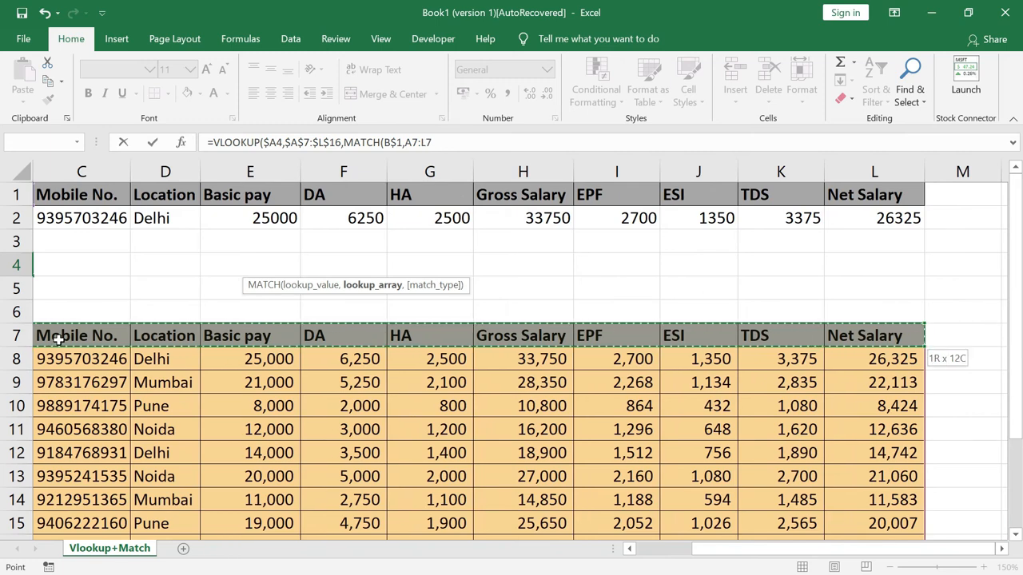
{"action": "key", "text": "F4"}
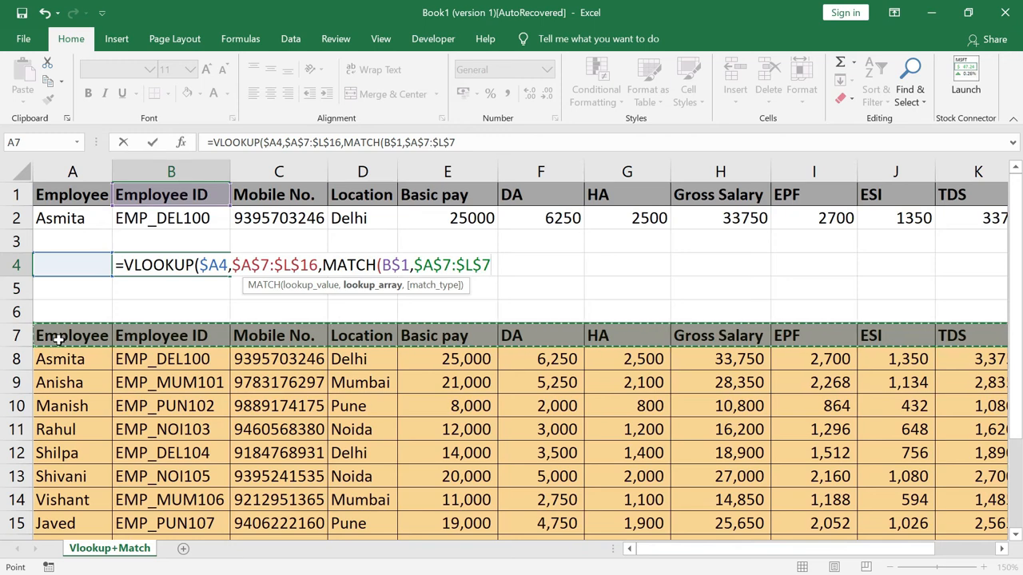
{"action": "type", "text": ","}
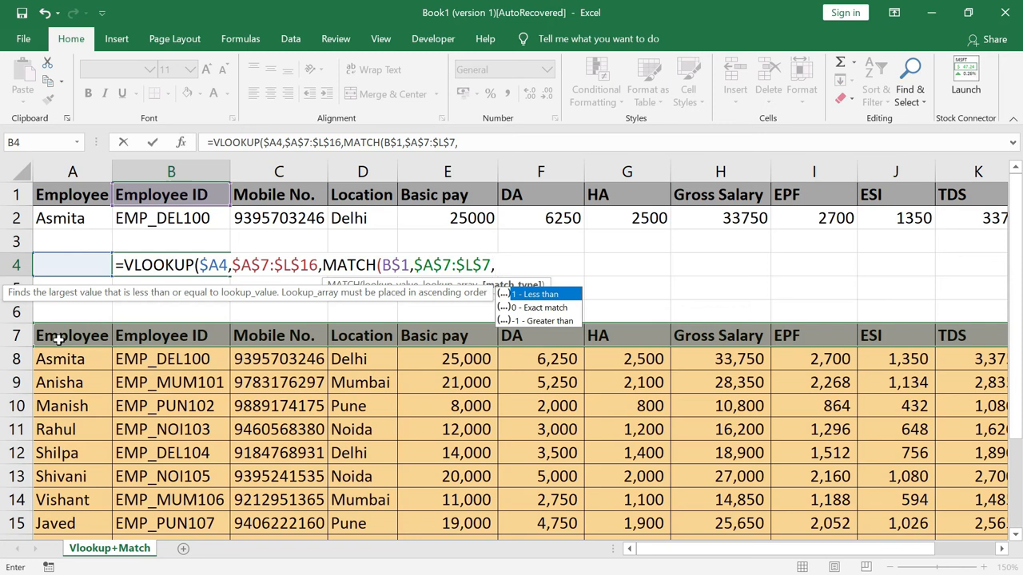
{"action": "type", "text": "0)"}
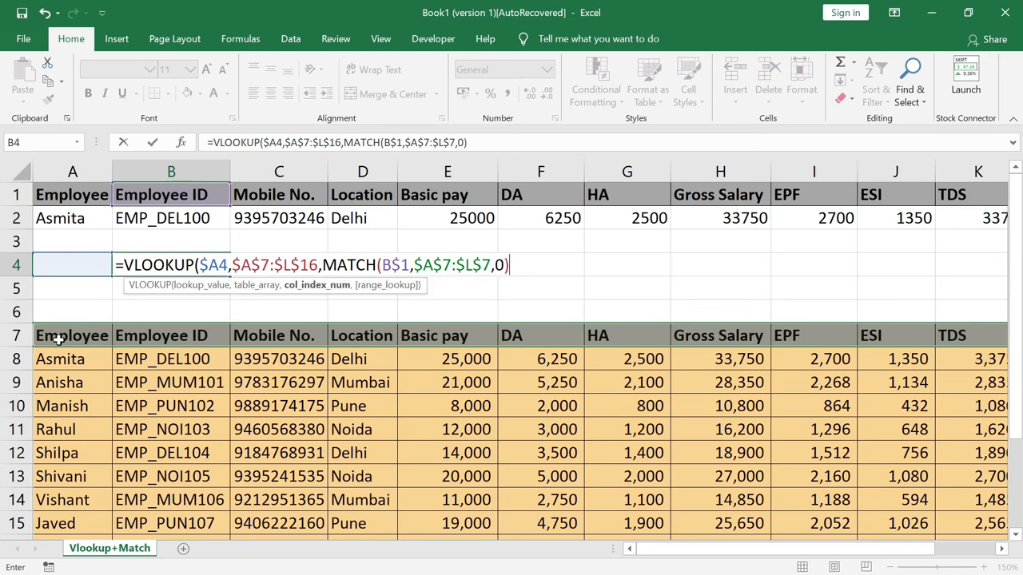
{"action": "type", "text": ","}
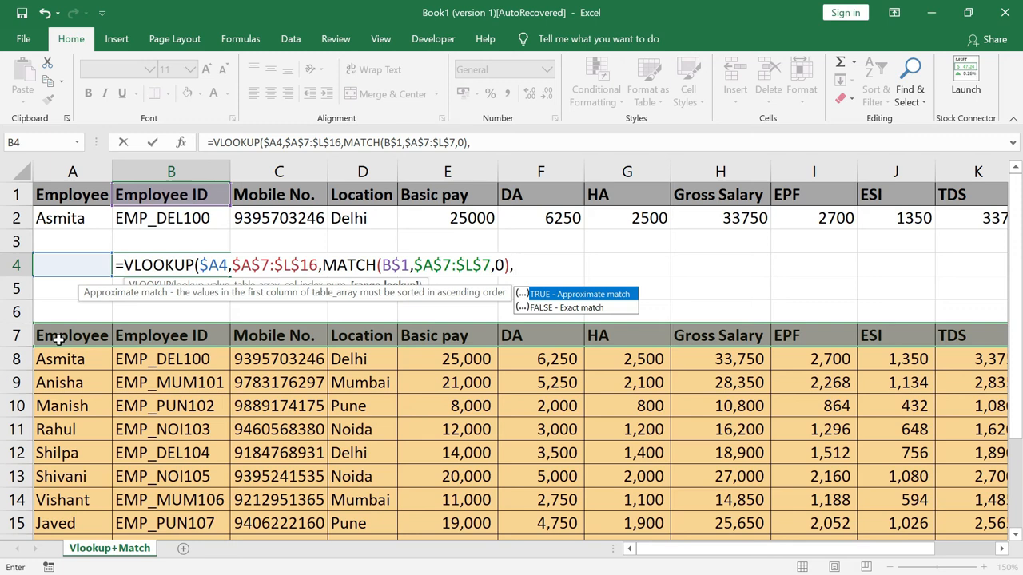
{"action": "type", "text": "0)"}
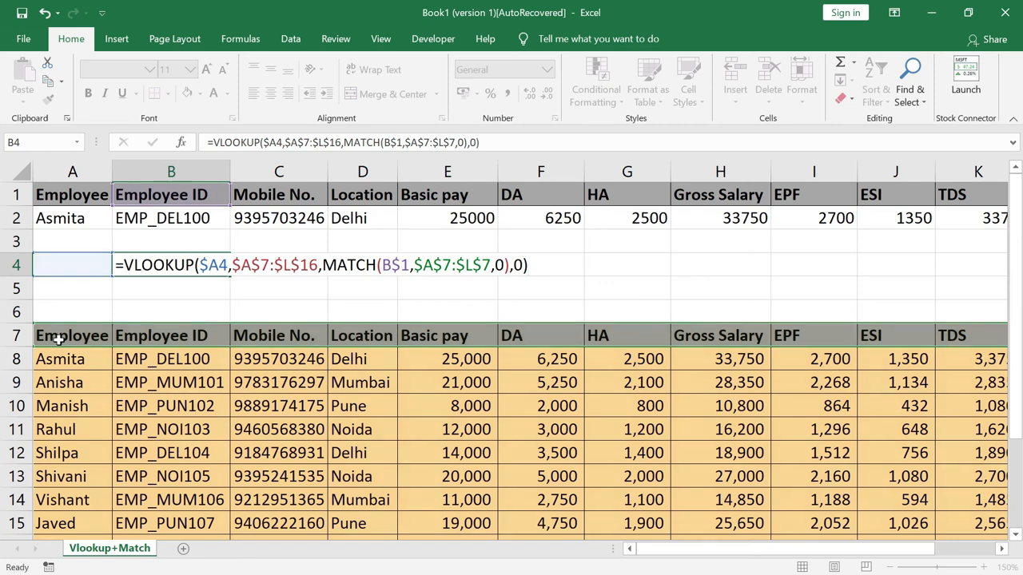
Commit the VLOOKUP–MATCH formula in B4 and copy it across C4:L4
{"action": "key", "text": "Return"}
{"action": "key", "text": "Up"}
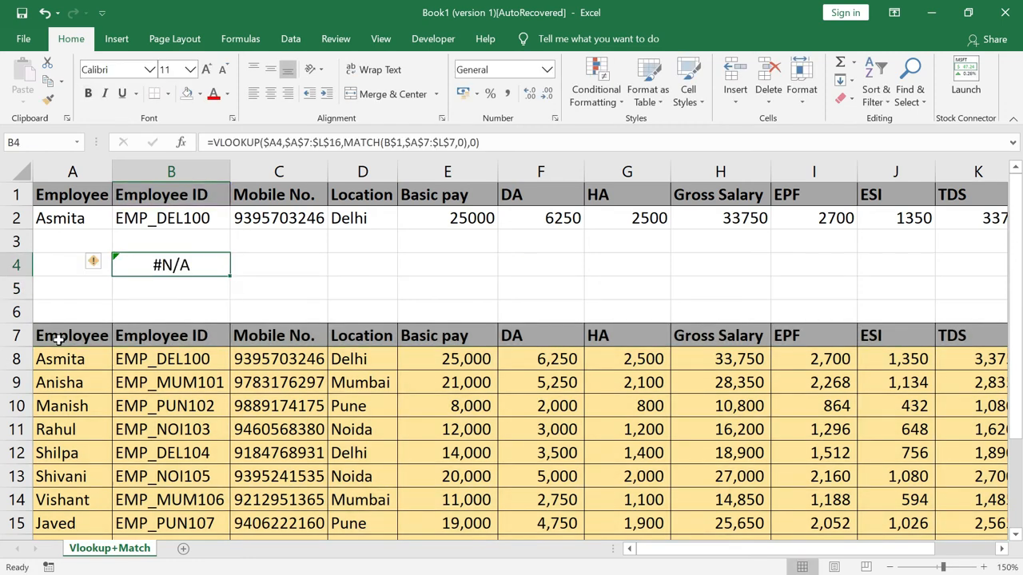
{"action": "key", "text": "ctrl+c"}
{"action": "key", "text": "Right"}
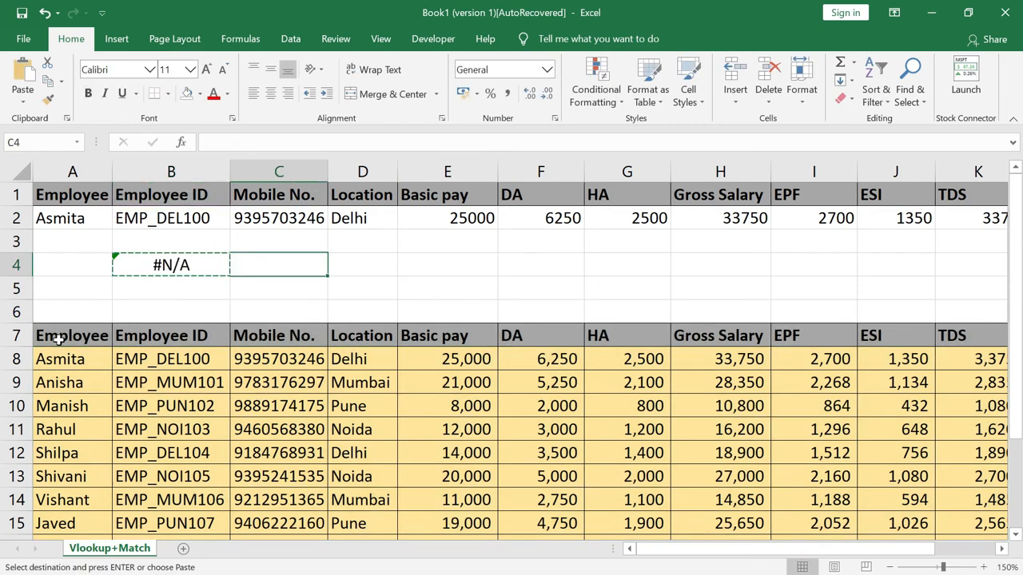
{"action": "key", "text": "shift+Right"}
{"action": "key", "text": "shift+Right"}
{"action": "key", "text": "shift+Right"}
{"action": "key", "text": "shift+Right"}
{"action": "key", "text": "shift+Right"}
{"action": "key", "text": "shift+Right"}
{"action": "key", "text": "shift+Right"}
{"action": "key", "text": "shift+Right"}
{"action": "key", "text": "shift+Right"}
{"action": "key", "text": "shift+Right"}
{"action": "key", "text": "shift+Right"}
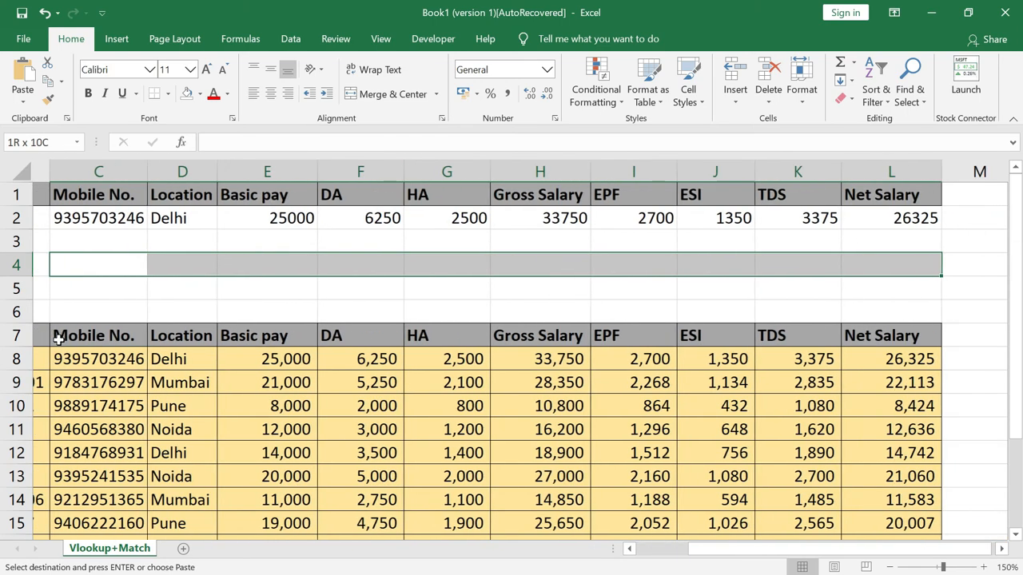
{"action": "key", "text": "shift+Left"}
{"action": "key", "text": "shift+Left"}
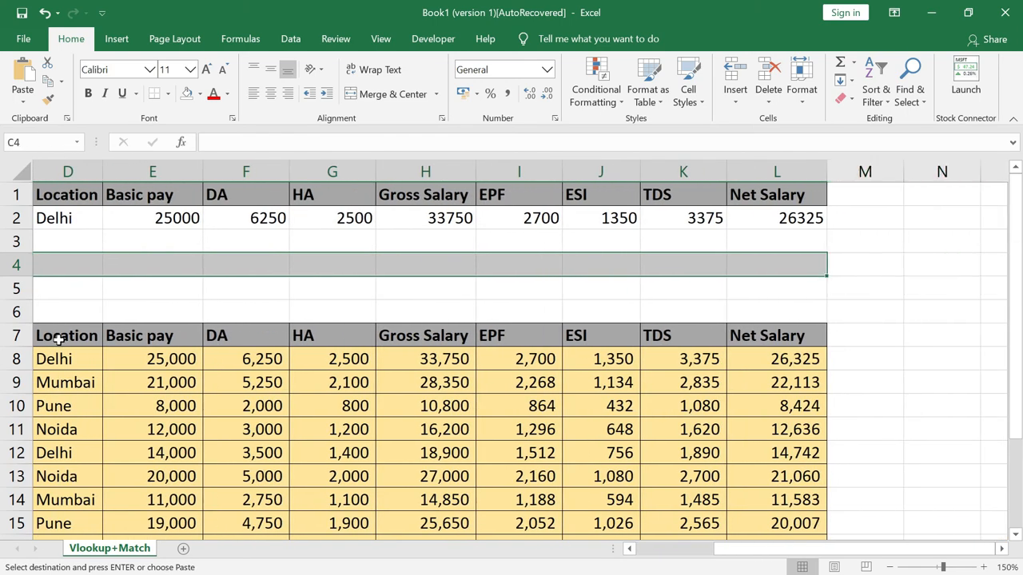
{"action": "key", "text": "Return"}
Copy the name Asmita from A2 into A4, showing Delhi and Basic pay 25000
{"action": "key", "text": "Right"}
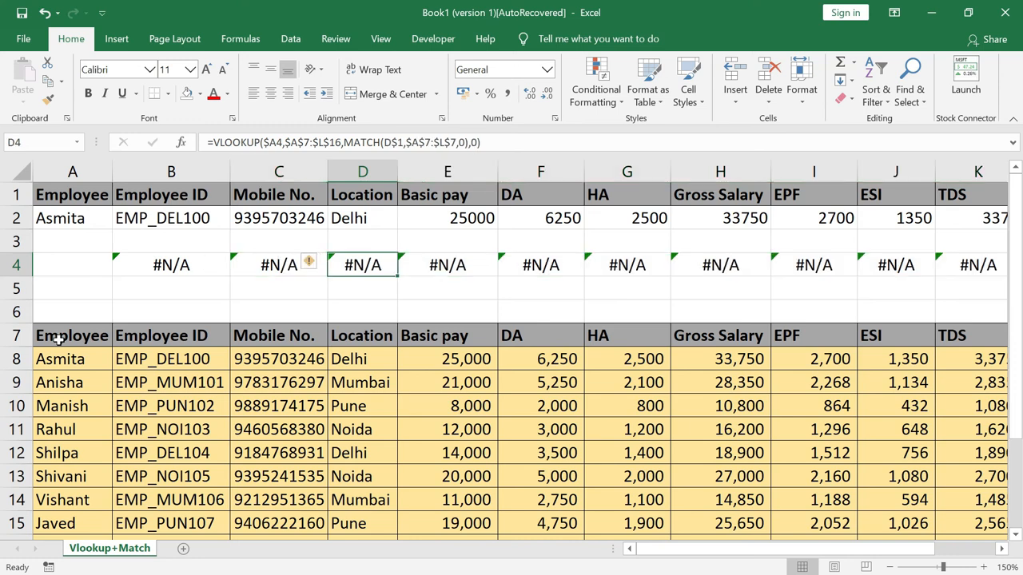
{"action": "key", "text": "Left"}
{"action": "key", "text": "Left"}
{"action": "key", "text": "Left"}
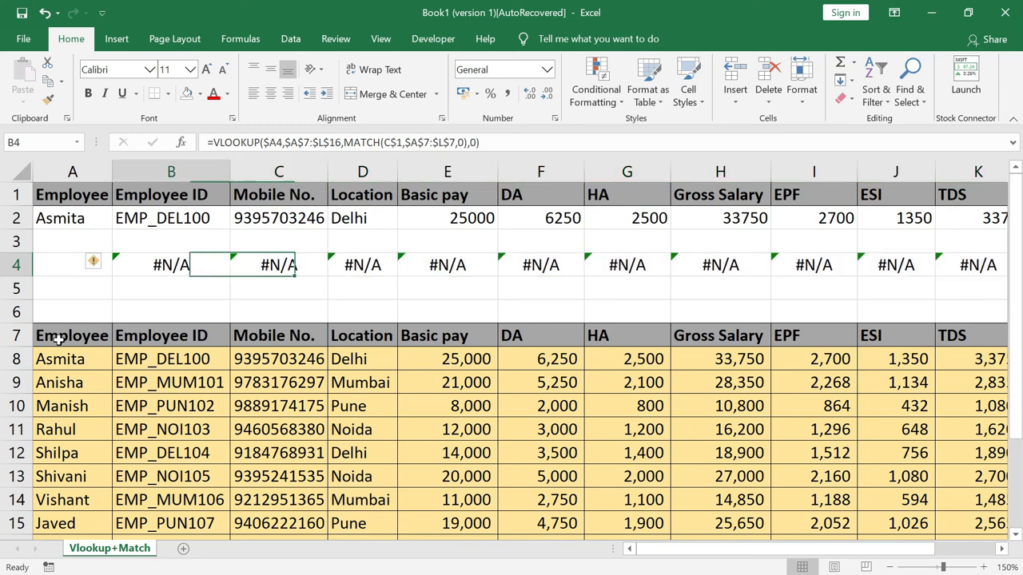
{"action": "key", "text": "Up"}
{"action": "key", "text": "Up"}
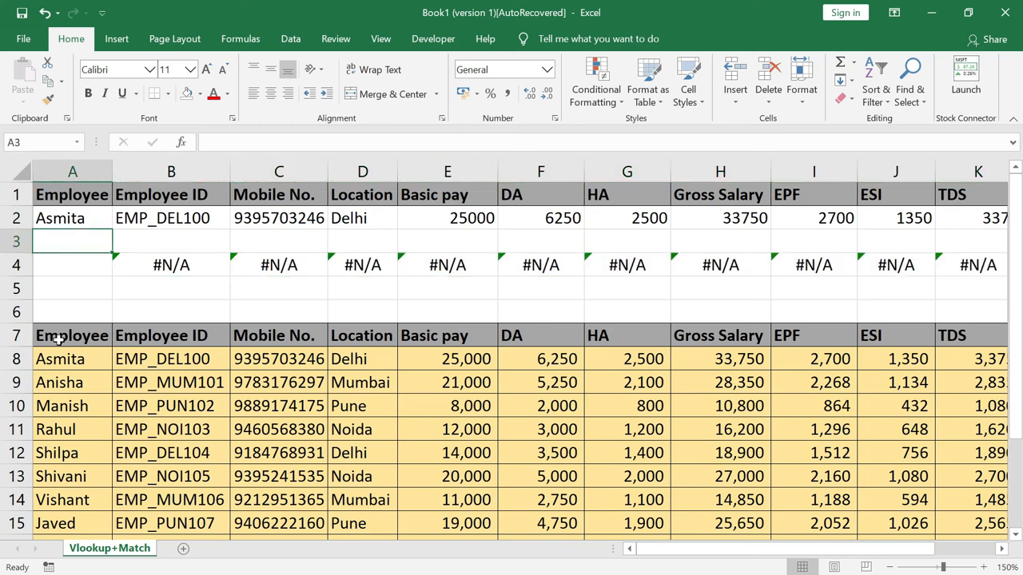
{"action": "key", "text": "ctrl+c"}
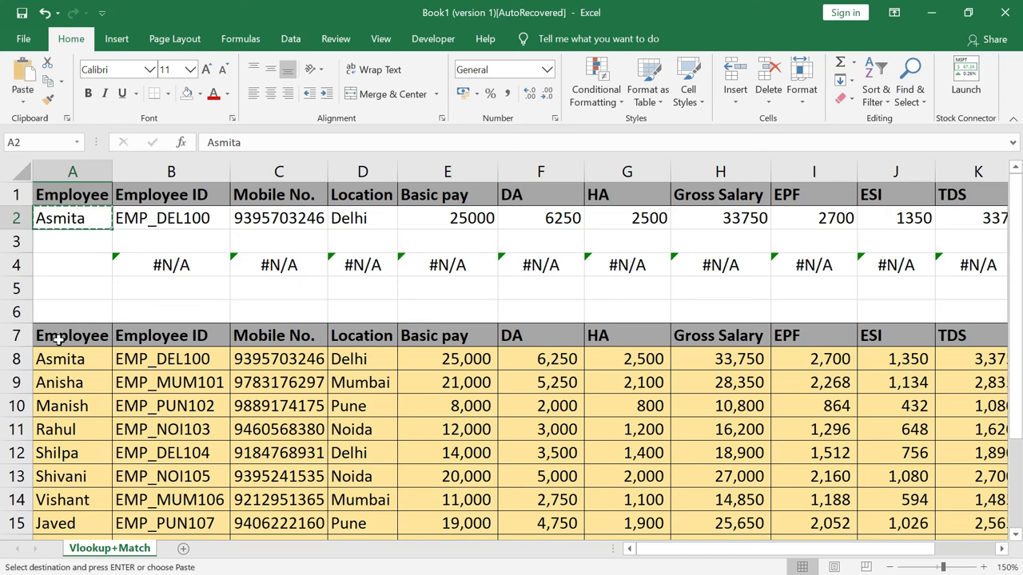
{"action": "key", "text": "Down"}
{"action": "key", "text": "Down"}
{"action": "key", "text": "Return"}
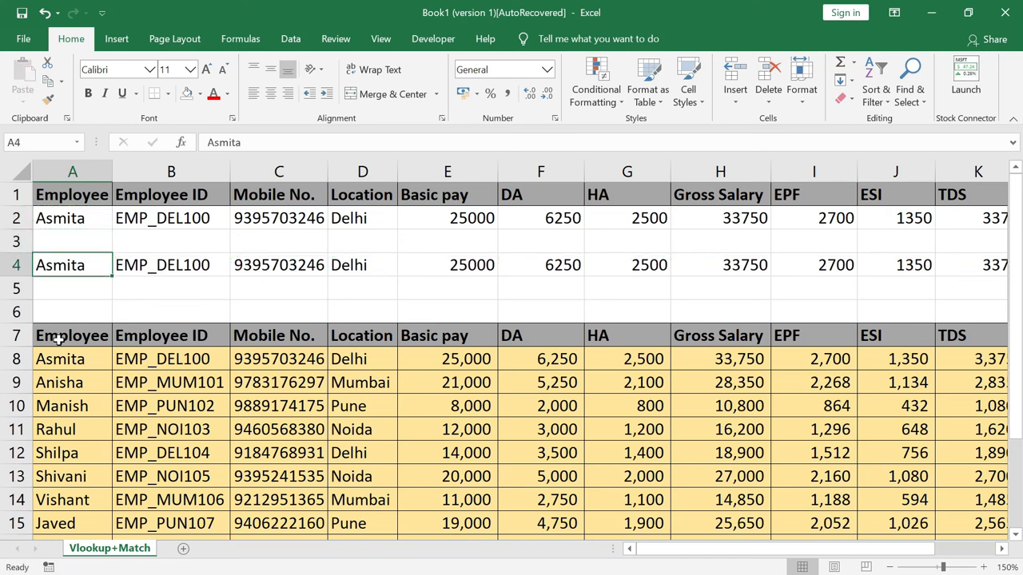